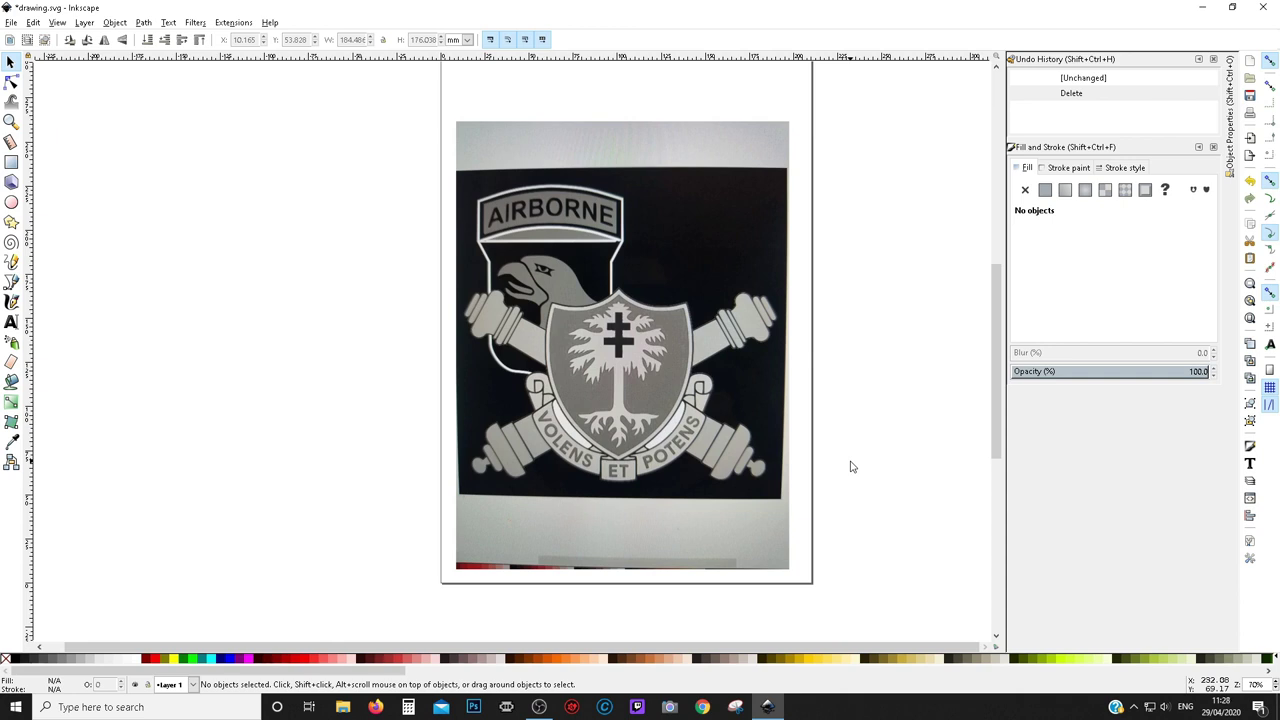
# - Browse Undo History to view the old red trace, return to the Delete step, and select the crest photo
pyautogui.click(1087, 95)
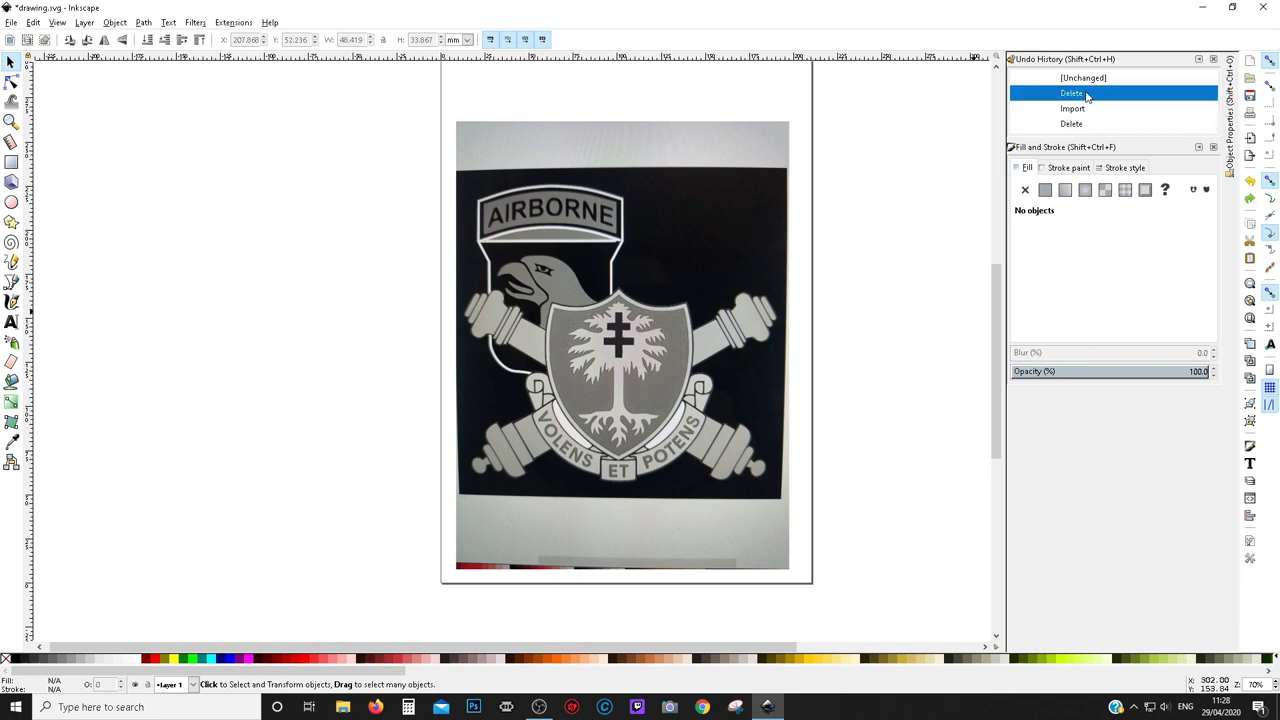
pyautogui.click(1087, 80)
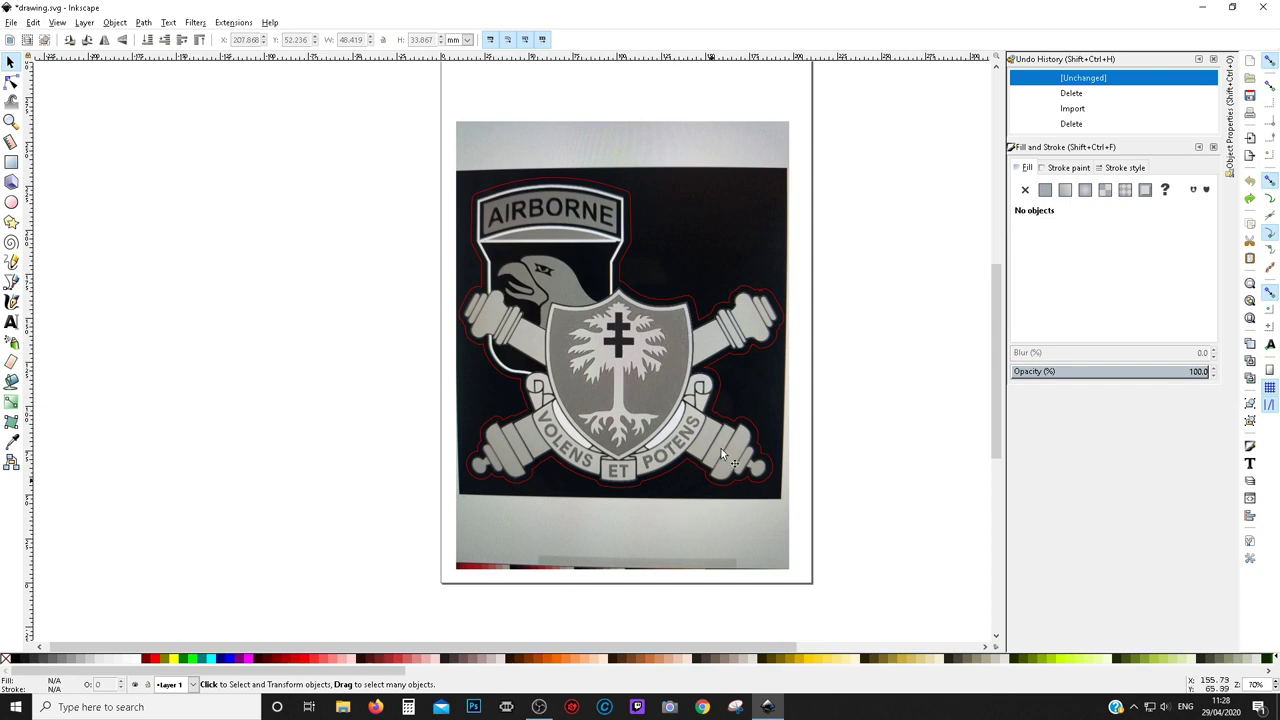
pyautogui.click(658, 300)
pyautogui.press('Delete')
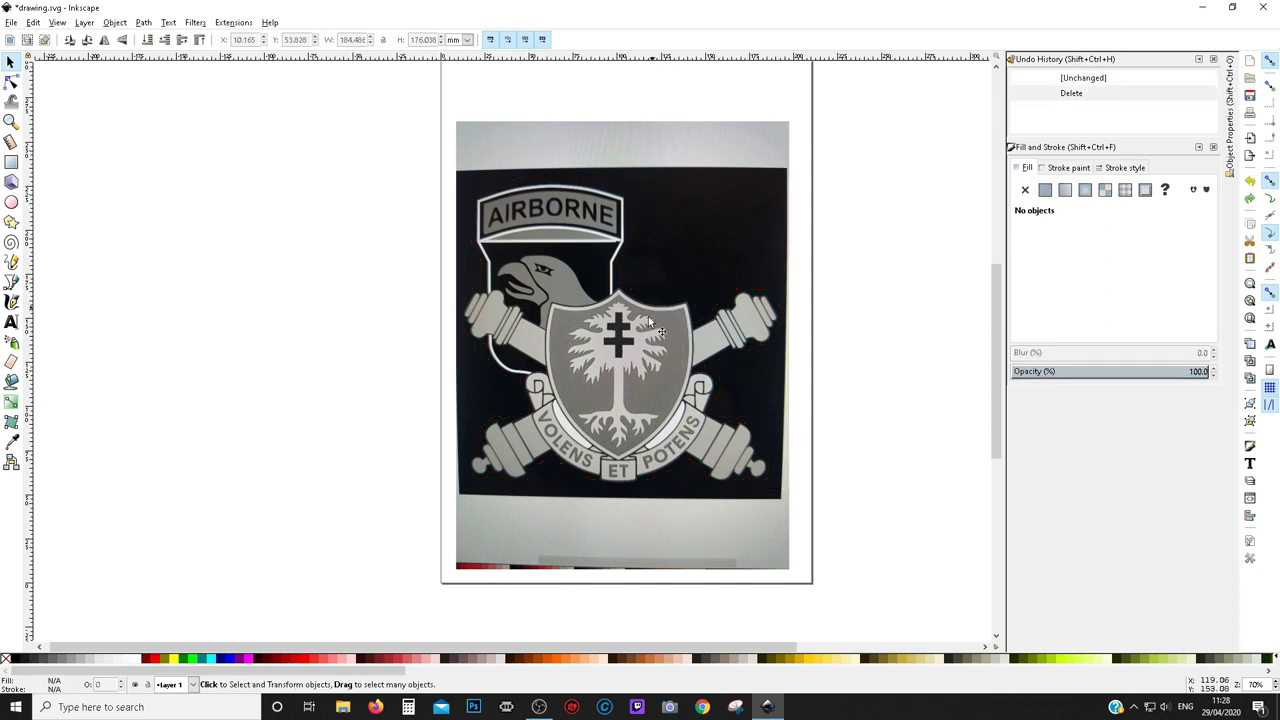
pyautogui.click(648, 353)
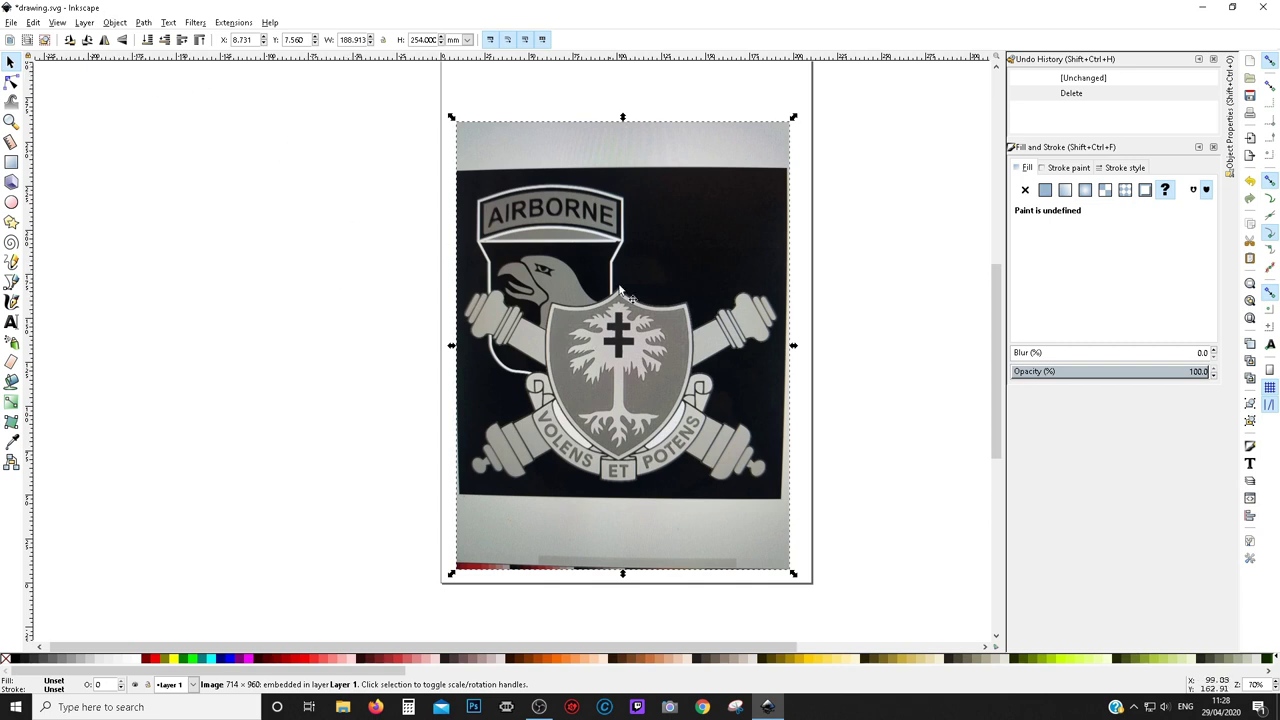
# - Open Trace Bitmap with Live Preview and set the brightness cutoff threshold to 0.400
pyautogui.click(143, 22)
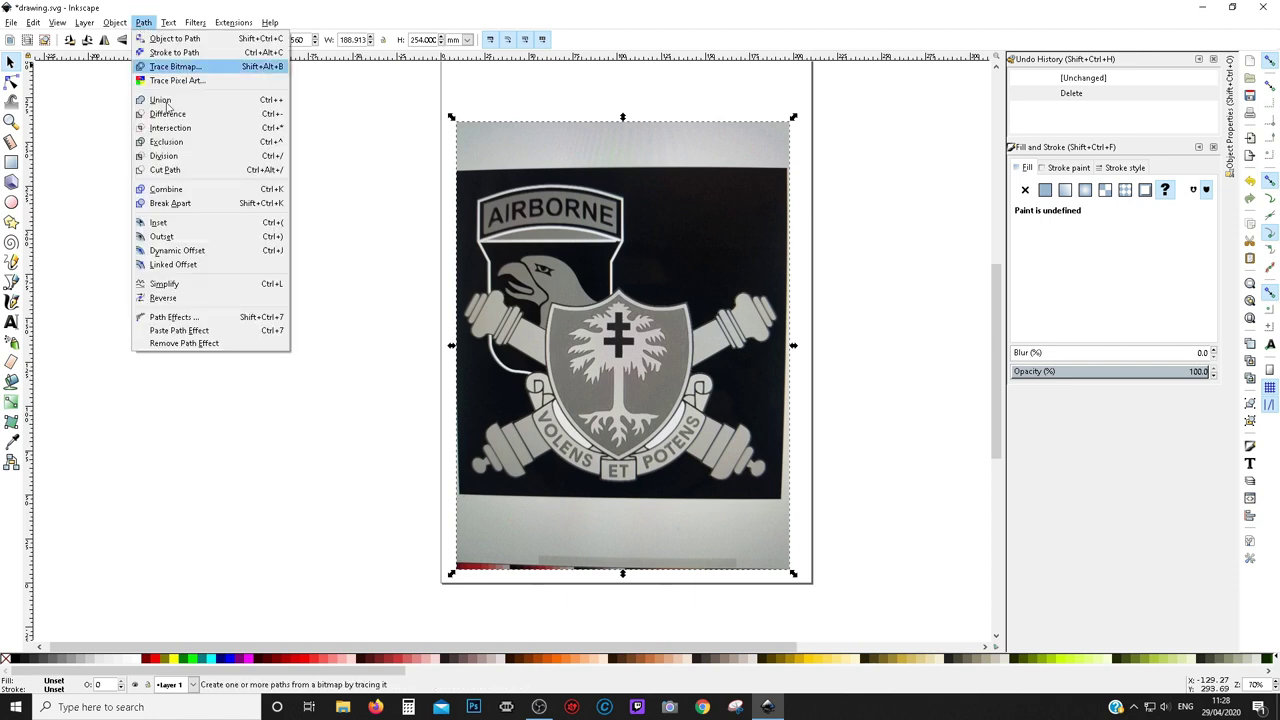
pyautogui.click(190, 66)
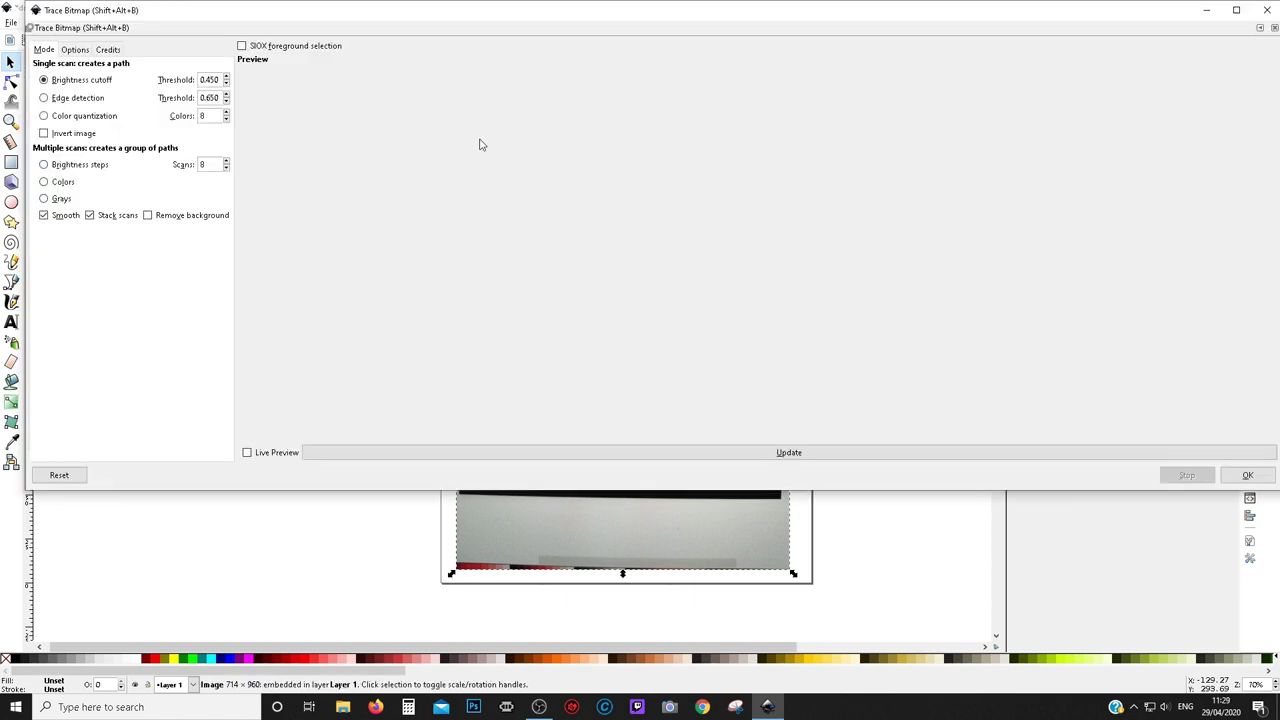
pyautogui.click(248, 455)
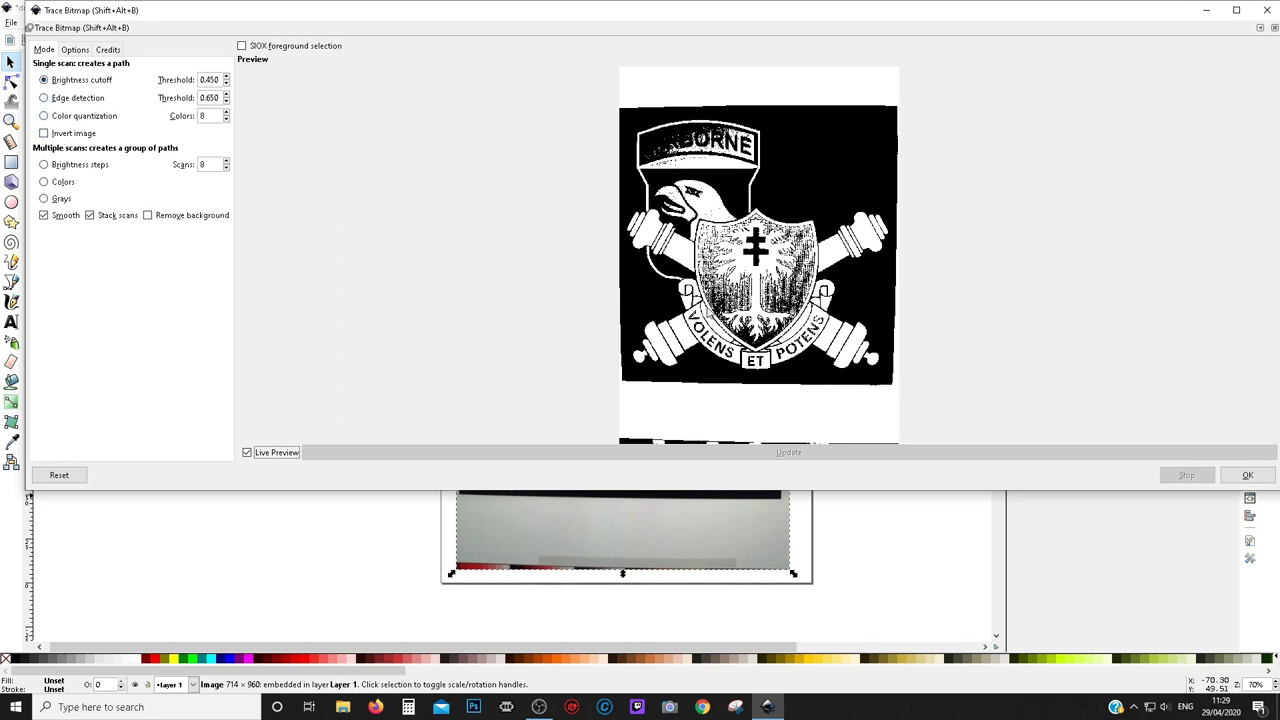
pyautogui.click(226, 84)
pyautogui.click(226, 84)
pyautogui.click(226, 84)
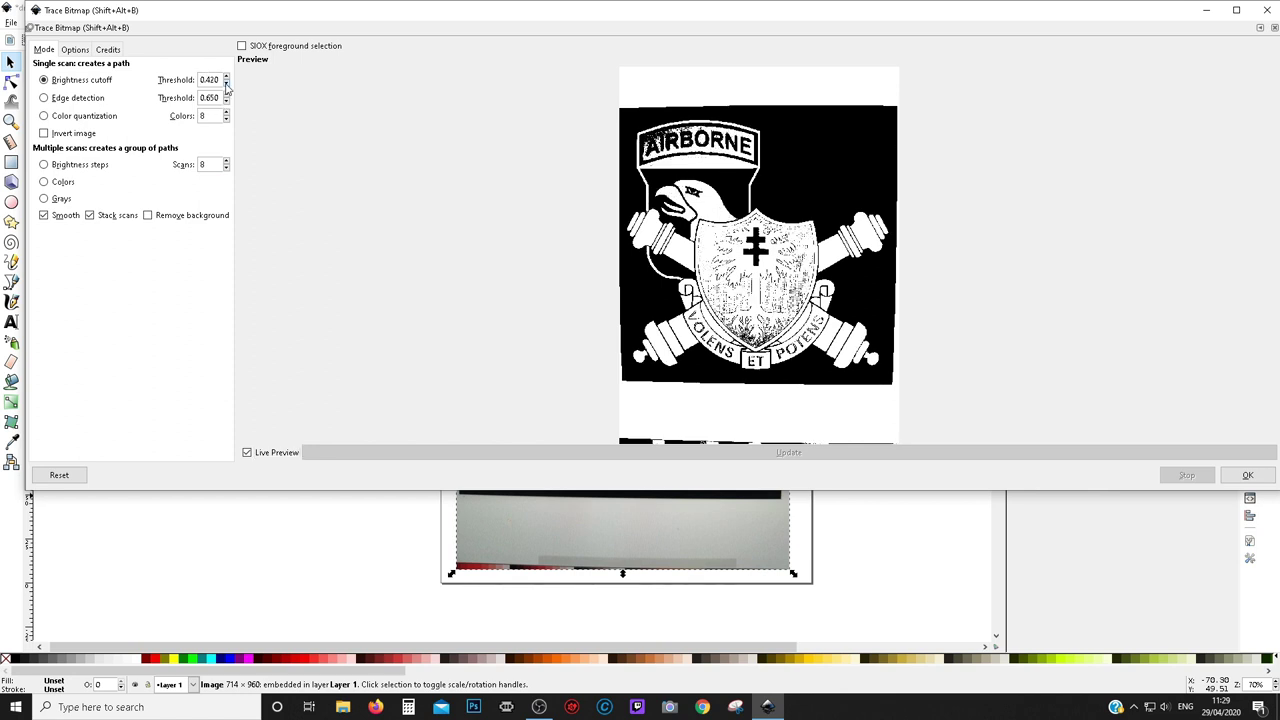
pyautogui.click(226, 87)
pyautogui.click(226, 87)
pyautogui.click(226, 87)
pyautogui.click(226, 87)
pyautogui.click(226, 87)
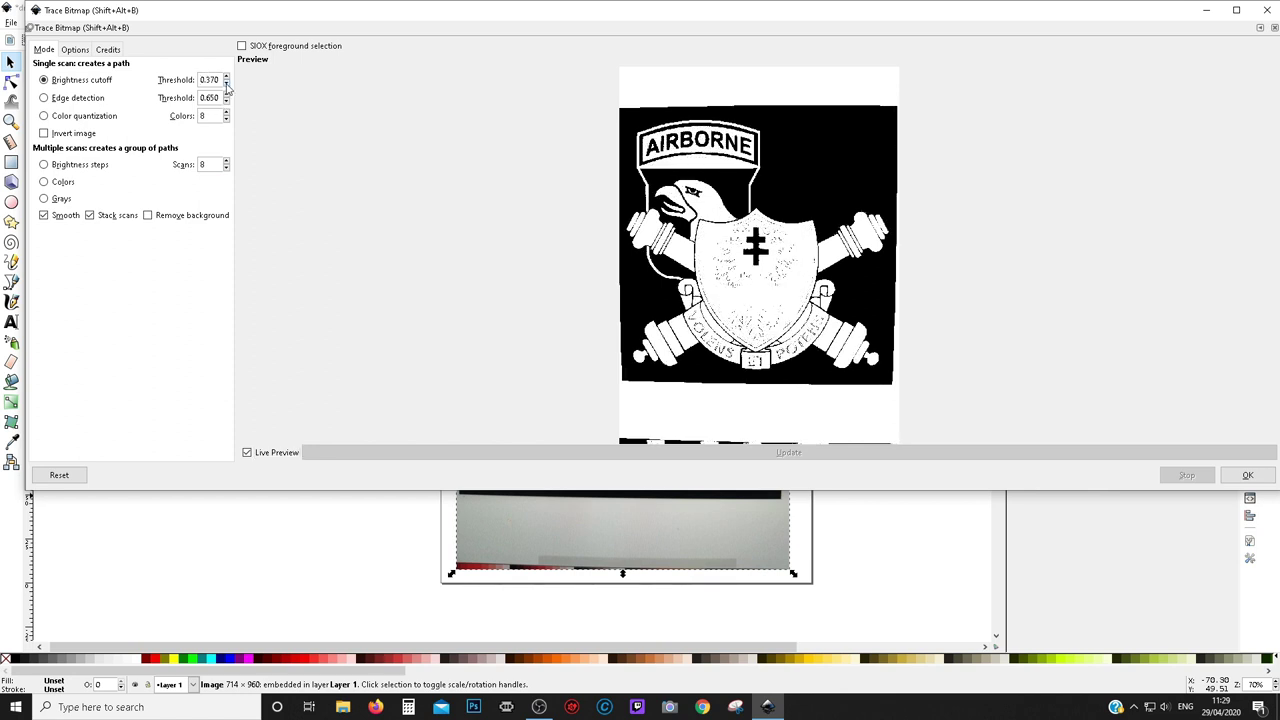
pyautogui.click(226, 87)
pyautogui.click(226, 76)
pyautogui.click(226, 76)
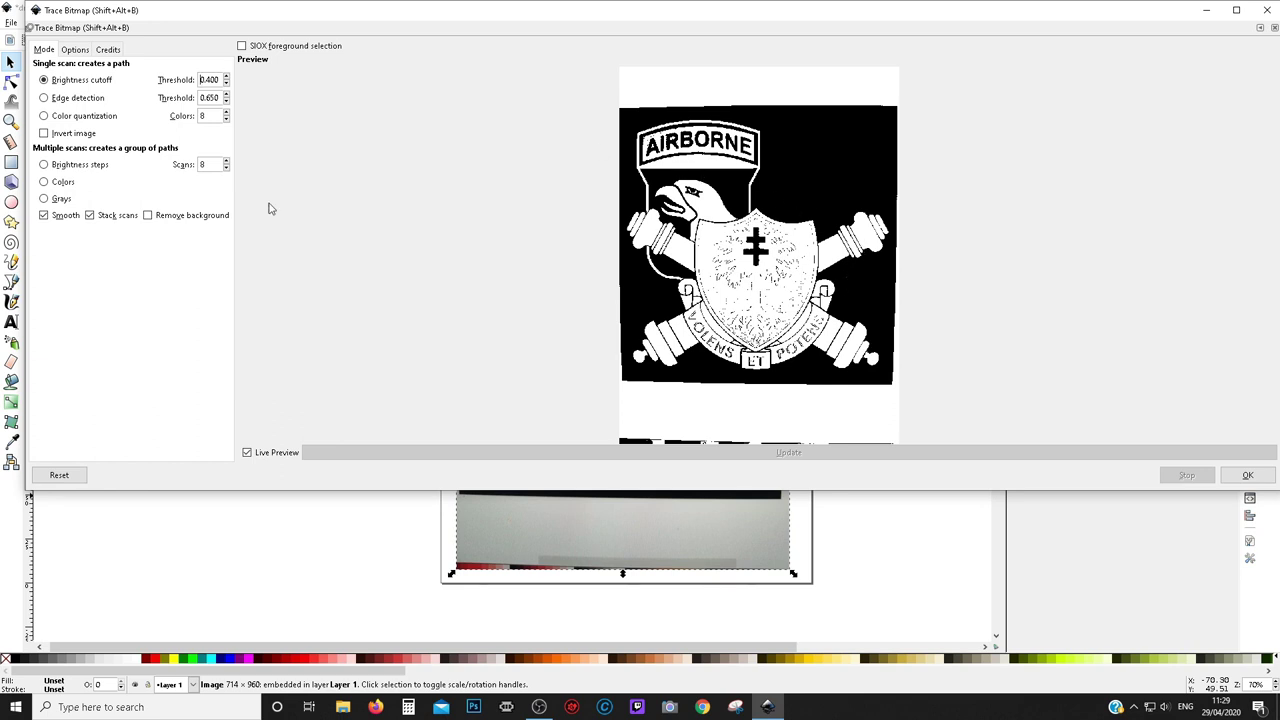
# - Try inverting the trace, revert it, and apply the 0.400 brightness trace to the crest photo
pyautogui.click(49, 133)
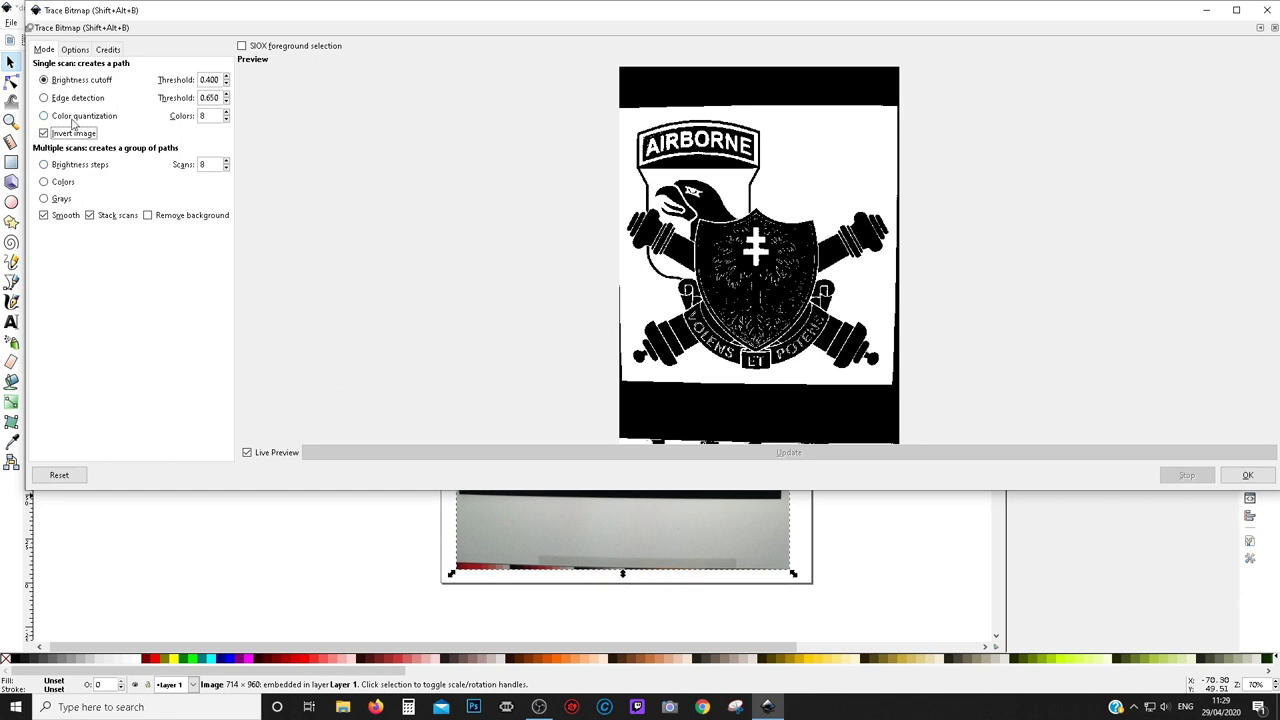
pyautogui.click(44, 133)
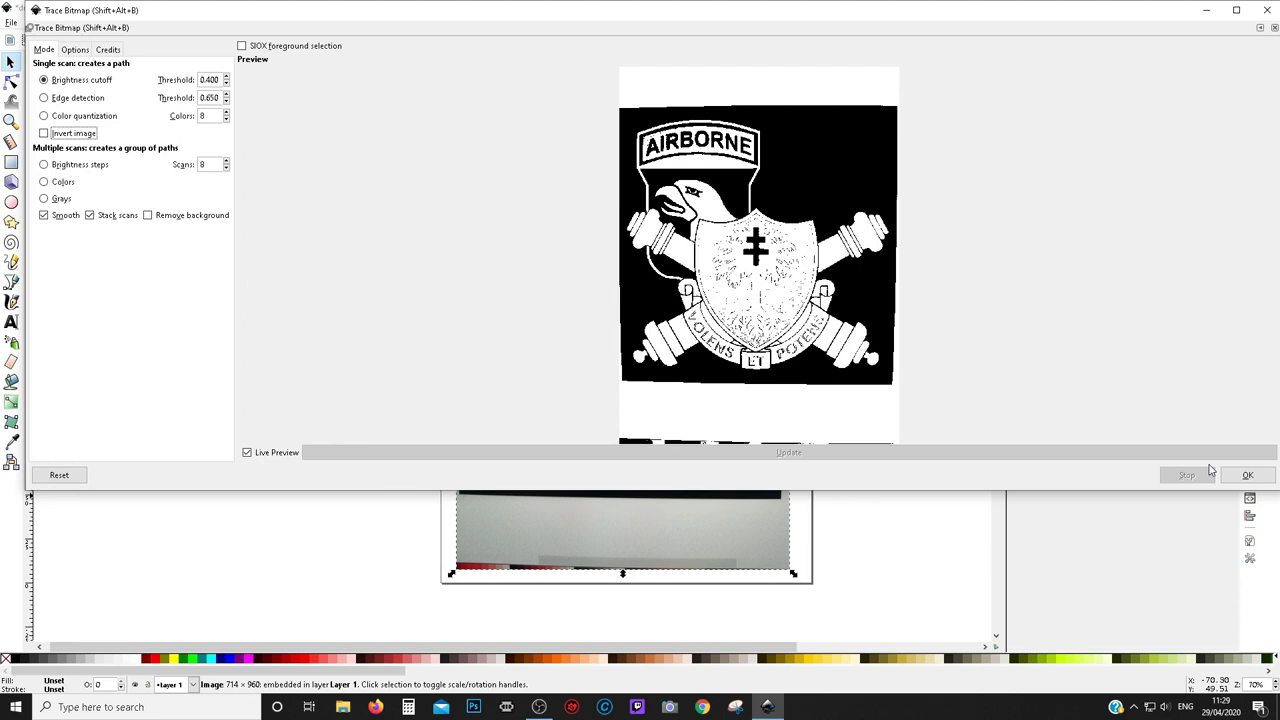
pyautogui.click(1247, 475)
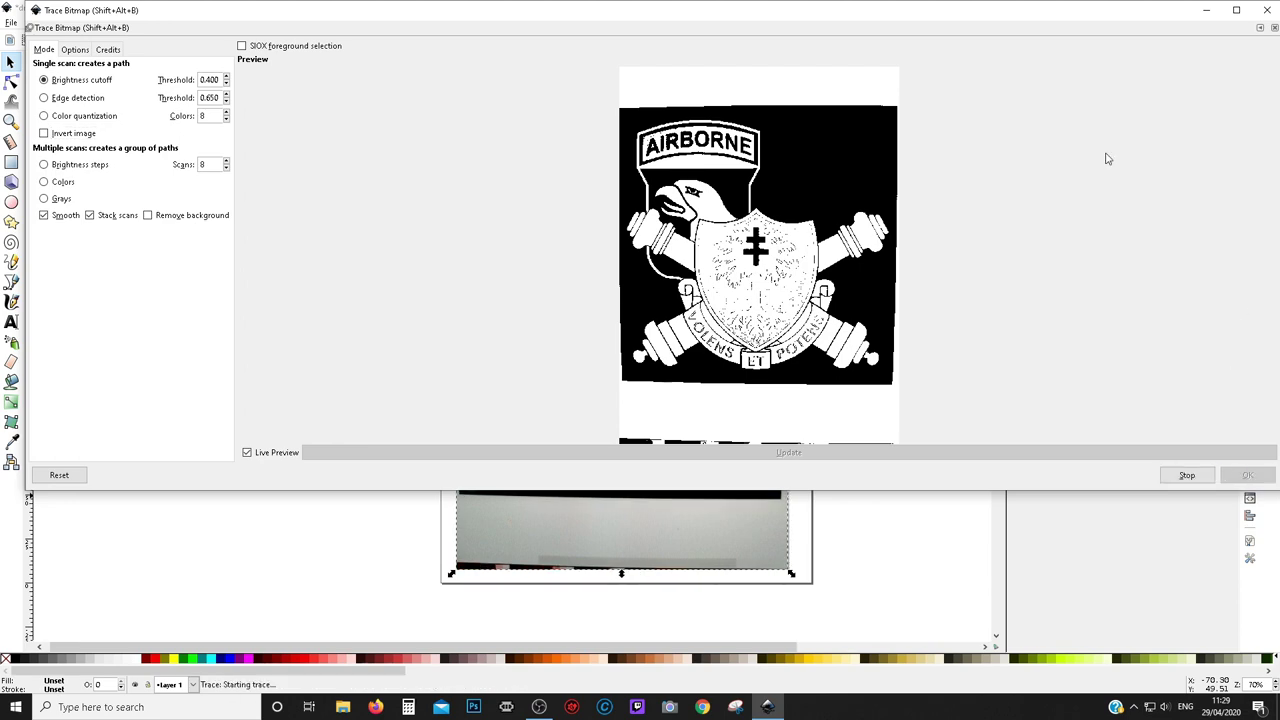
pyautogui.click(1267, 10)
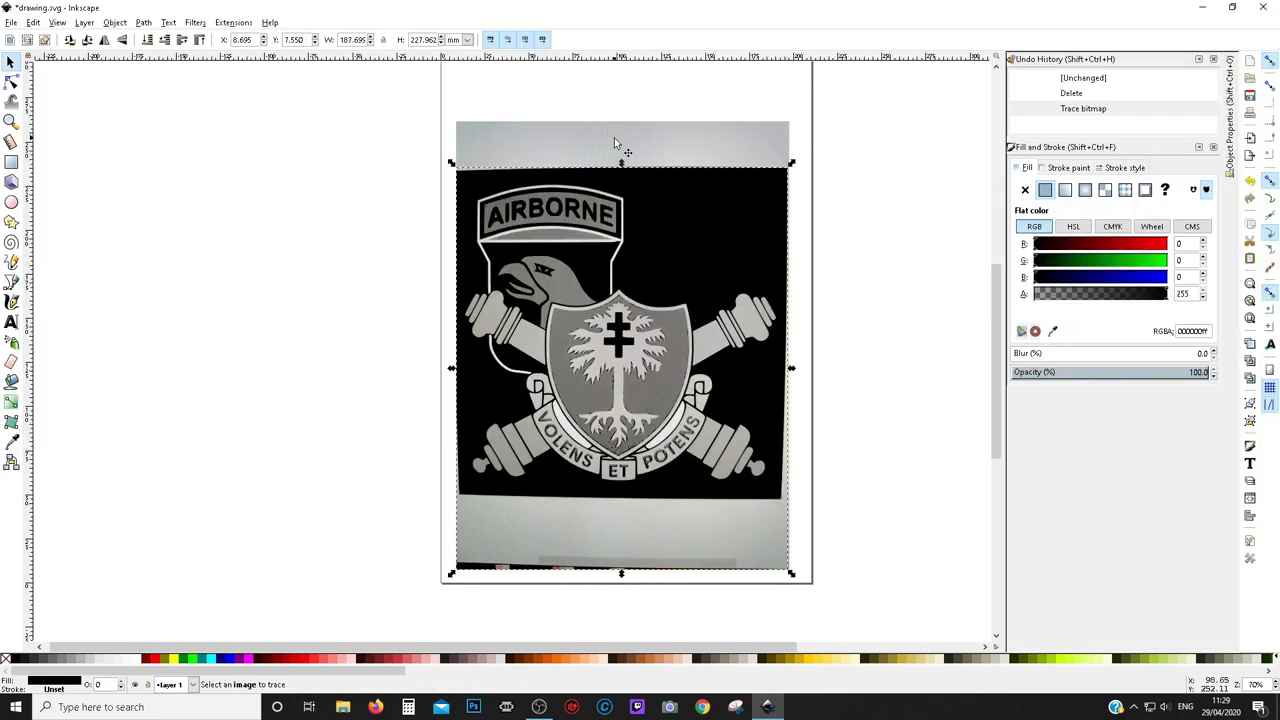
# - Move the photo left, clear of the trace, and pick the traced path for node editing
pyautogui.moveTo(615, 143)
pyautogui.mouseDown()
pyautogui.moveTo(170, 152)
pyautogui.moveTo(237, 143)
pyautogui.mouseUp()
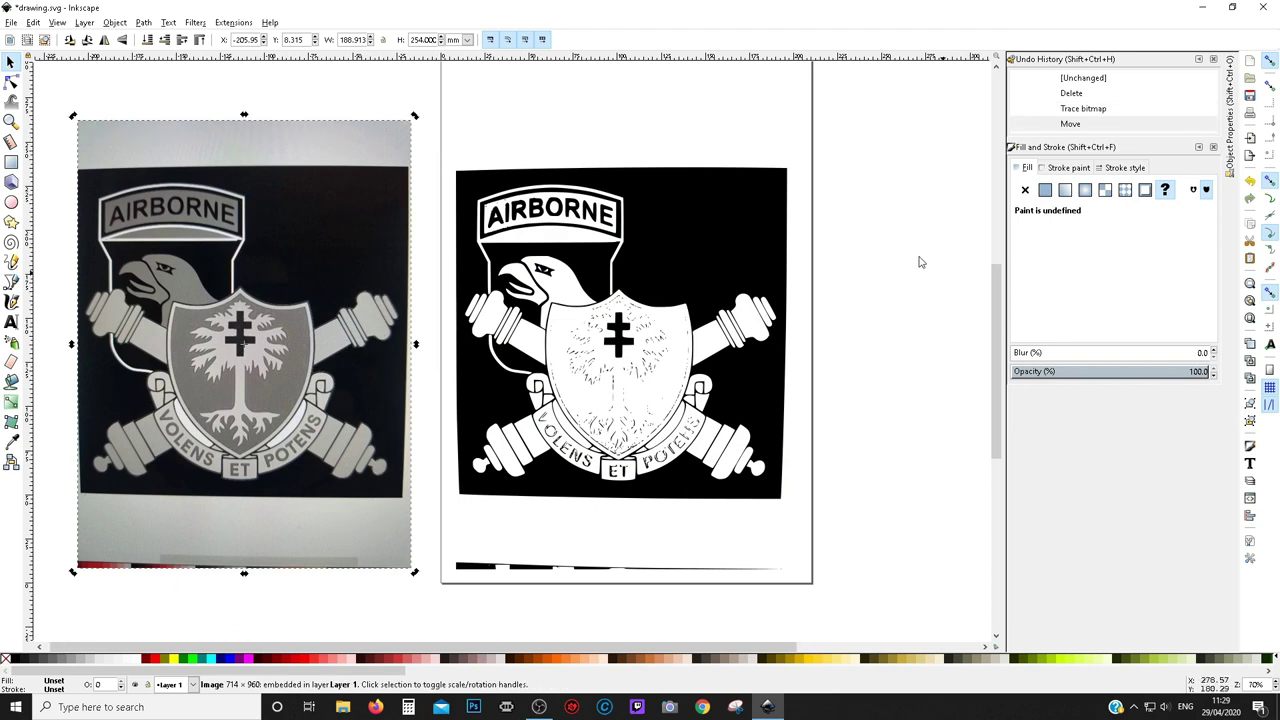
pyautogui.moveTo(329, 153); pyautogui.dragTo(282, 141)
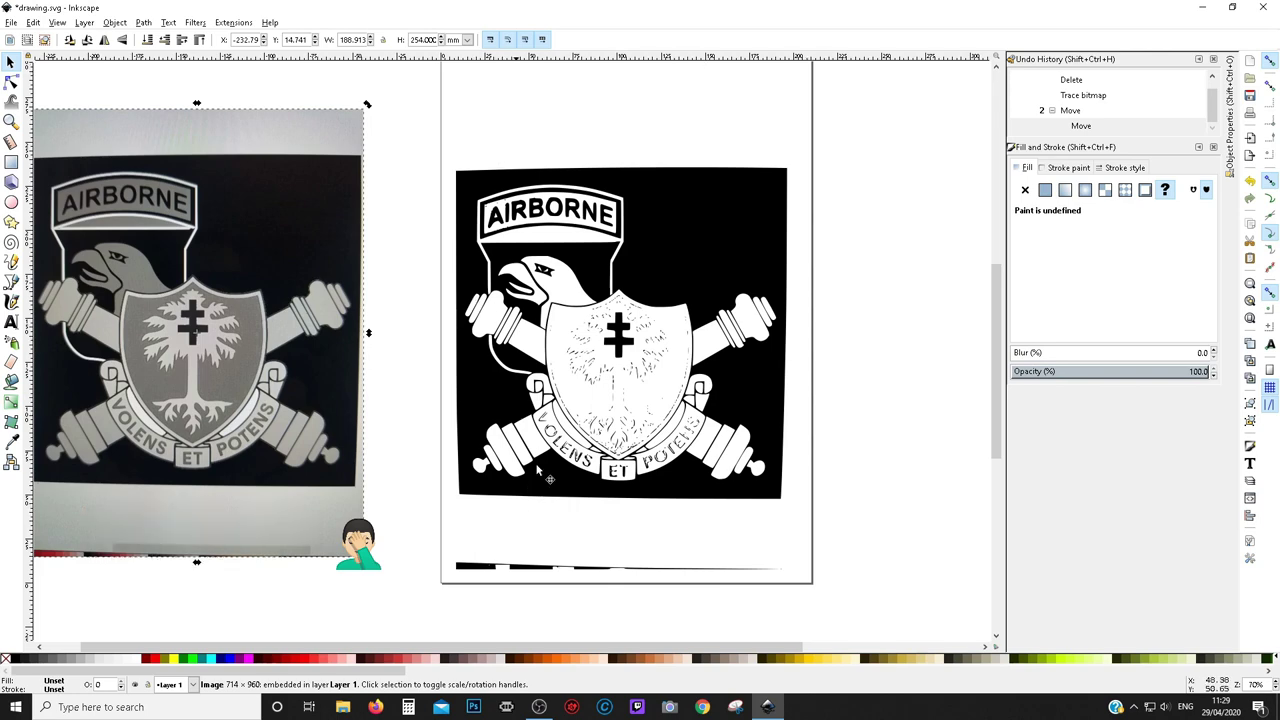
pyautogui.click(11, 81)
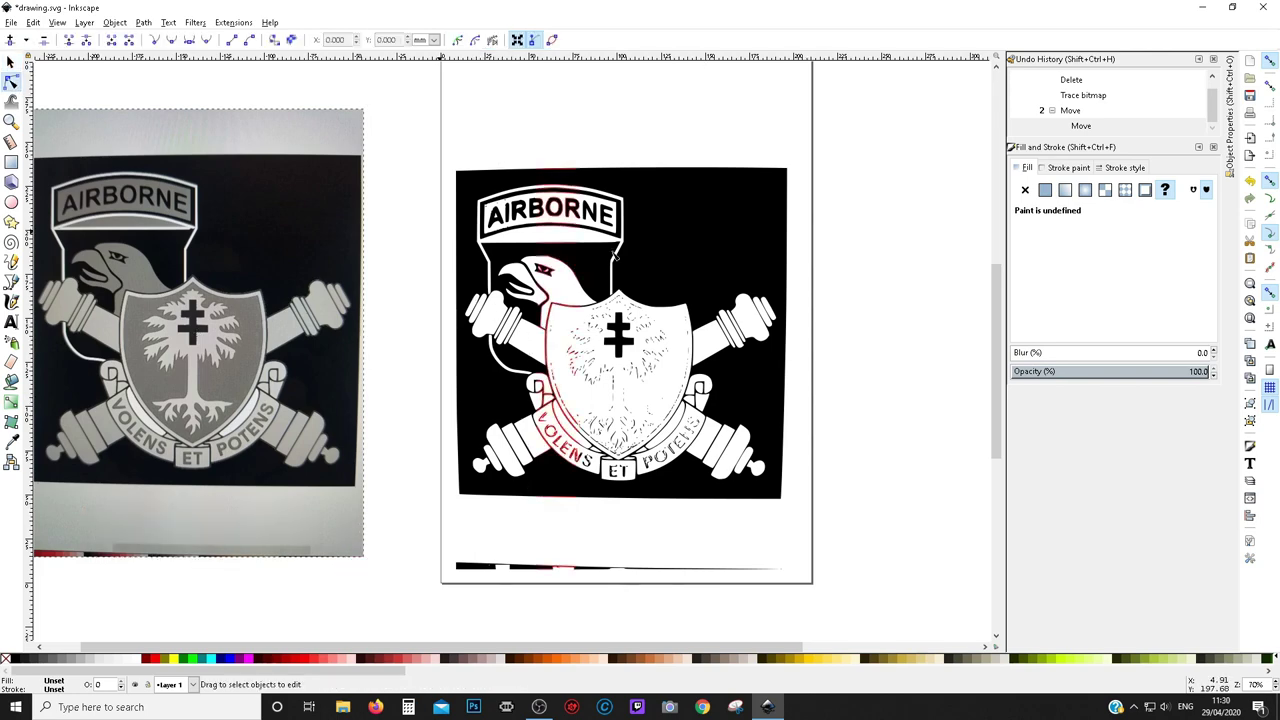
pyautogui.click(643, 247)
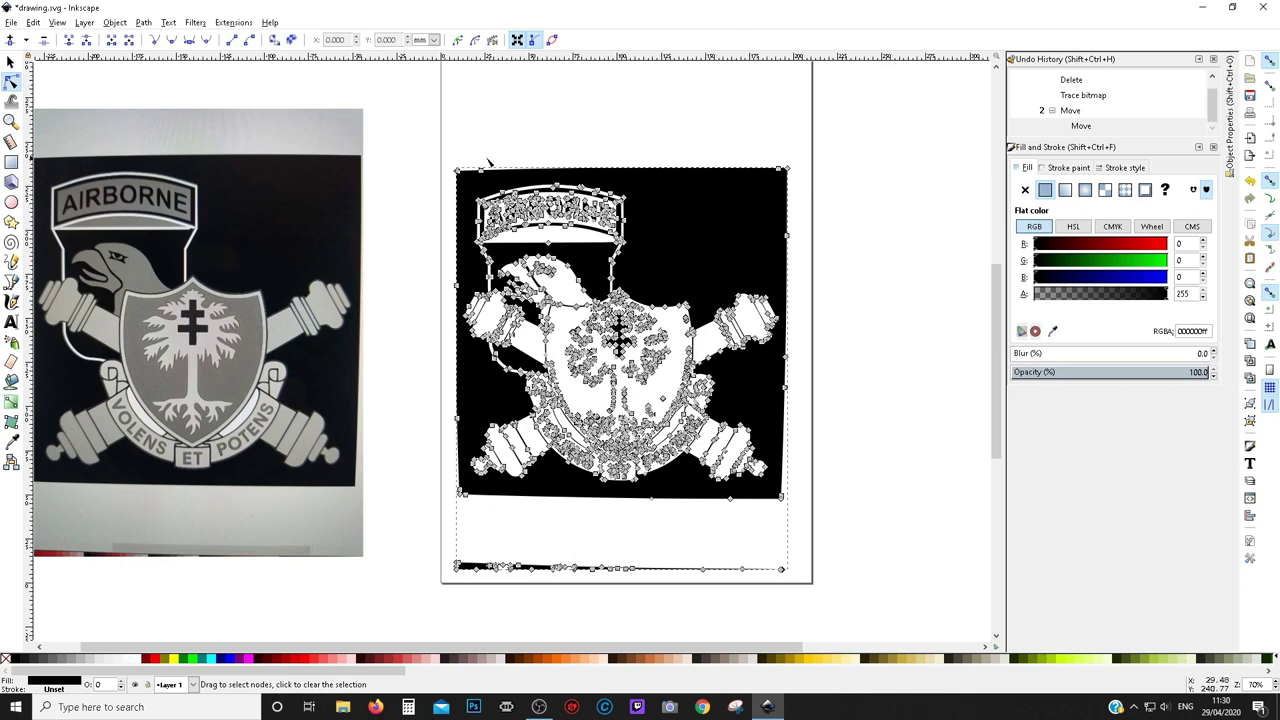
# - Delete the stray background nodes along the trace's top, right, bottom and left edges
pyautogui.moveTo(436, 140); pyautogui.dragTo(826, 183)
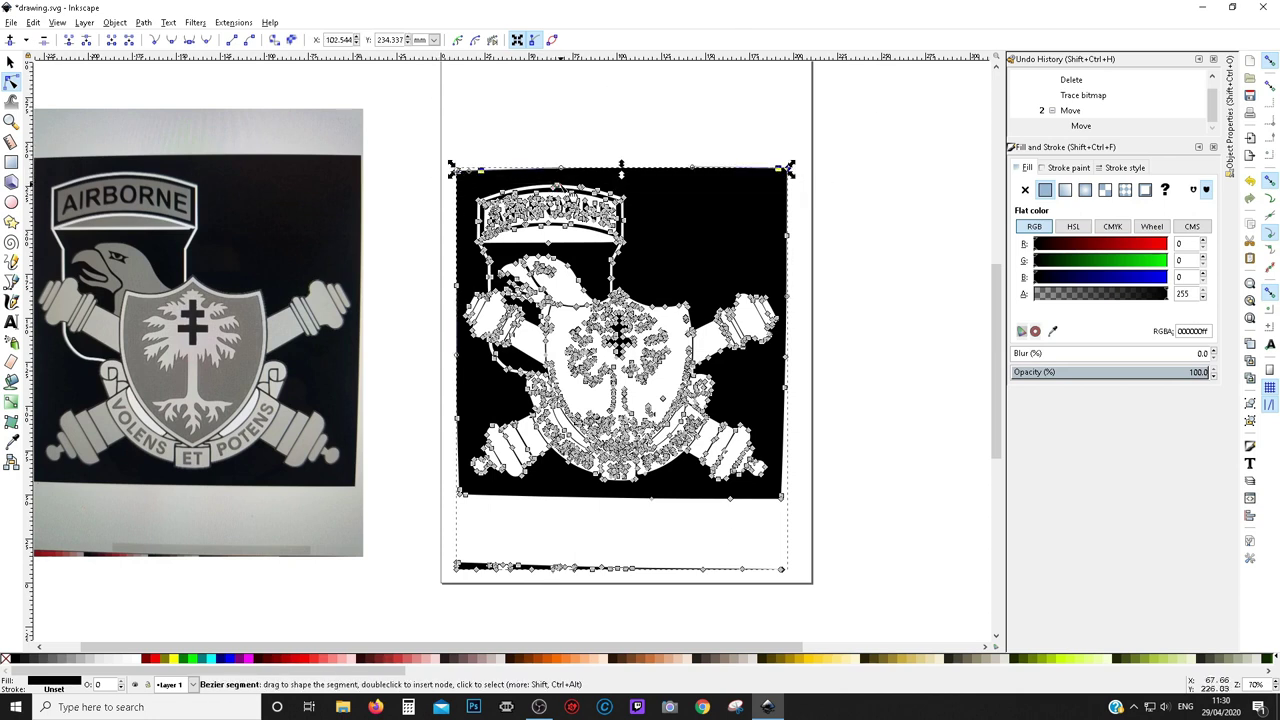
pyautogui.press('Delete')
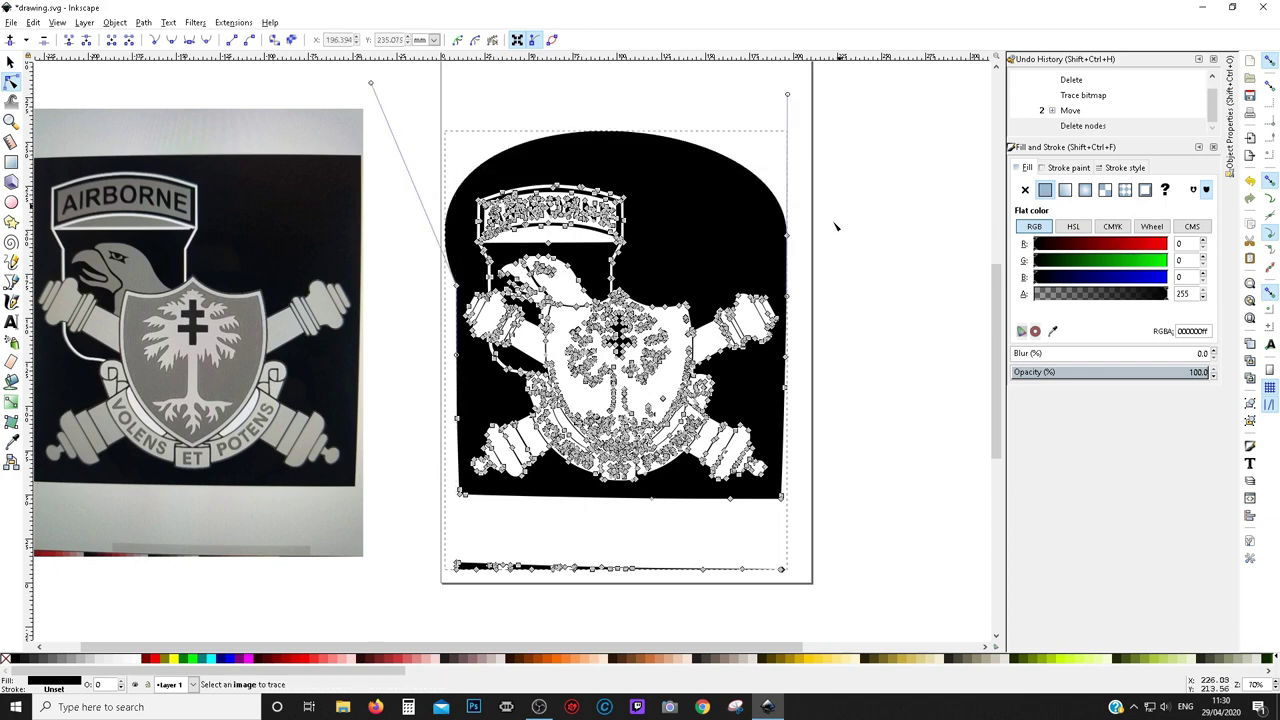
pyautogui.moveTo(828, 534); pyautogui.dragTo(781, 200)
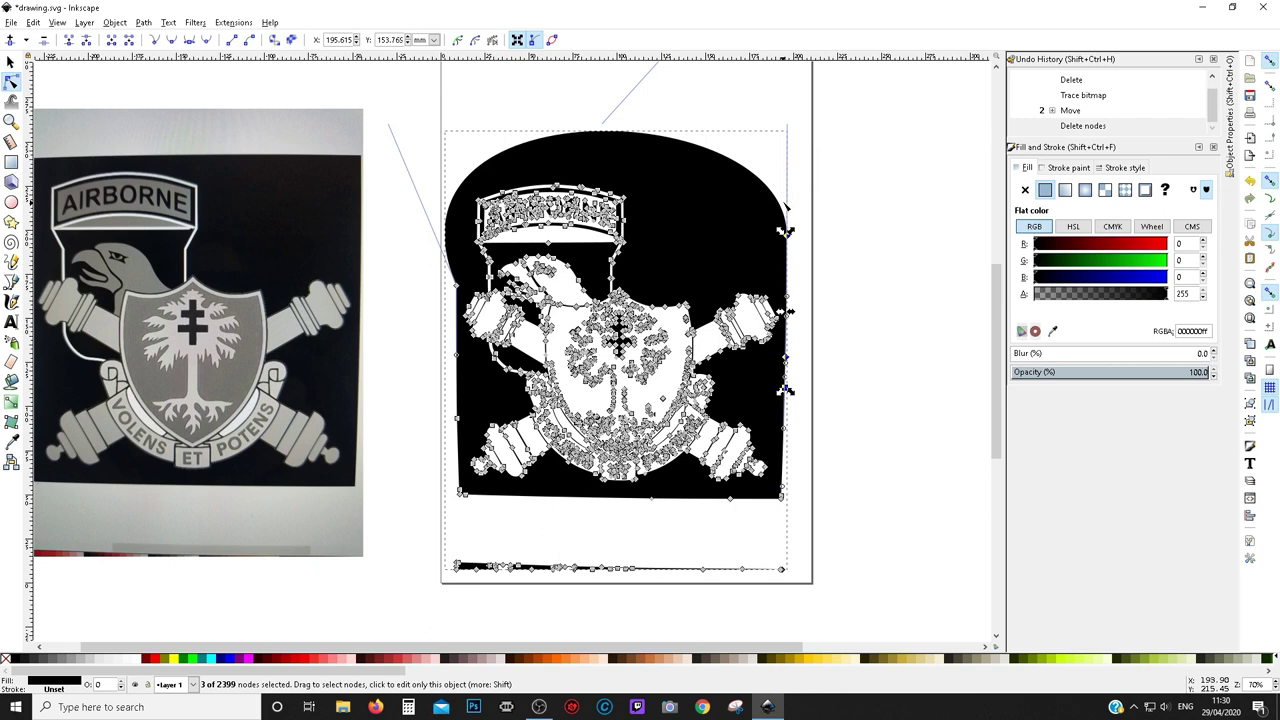
pyautogui.press('Delete')
pyautogui.moveTo(853, 575); pyautogui.dragTo(432, 481)
pyautogui.press('Delete')
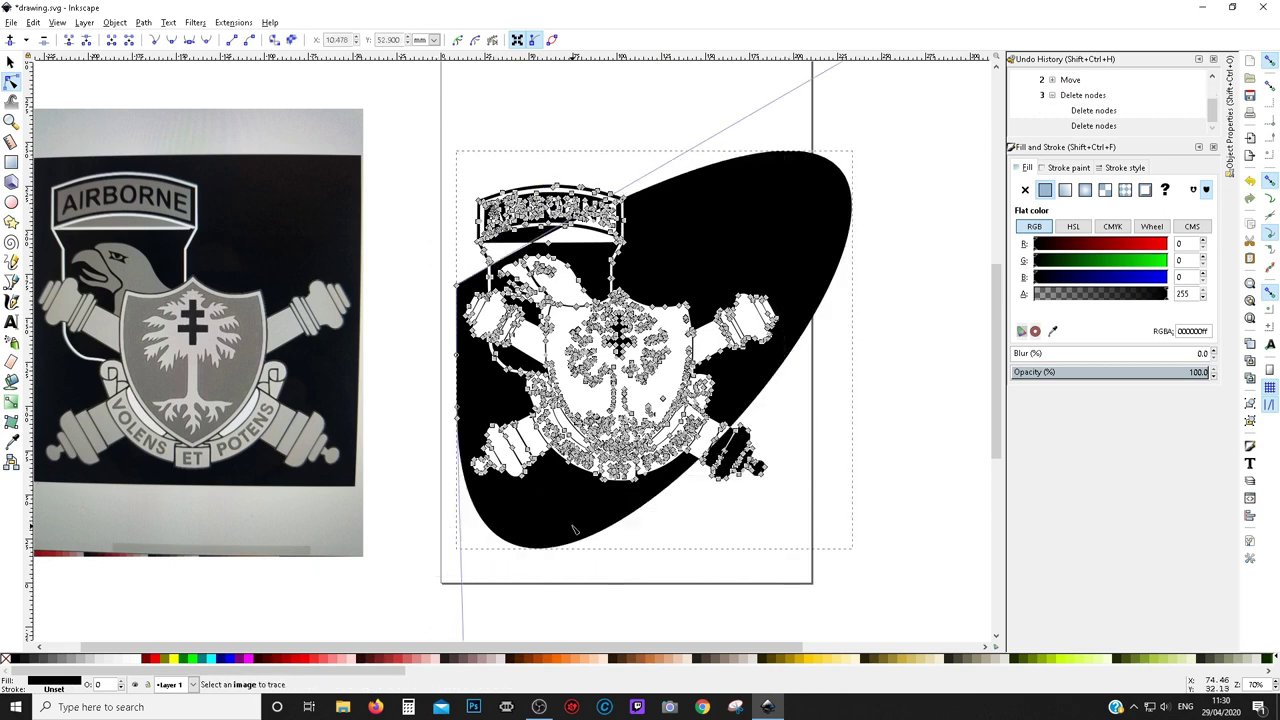
pyautogui.moveTo(428, 226); pyautogui.dragTo(462, 482)
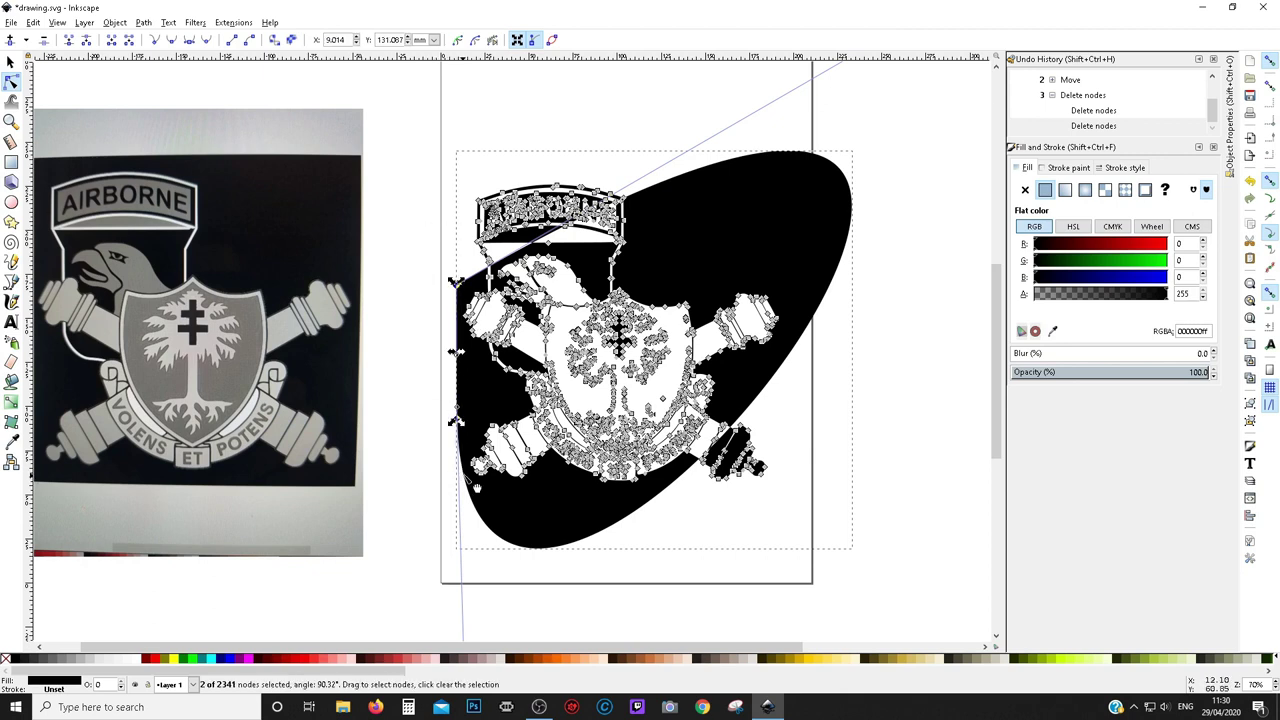
pyautogui.press('Delete')
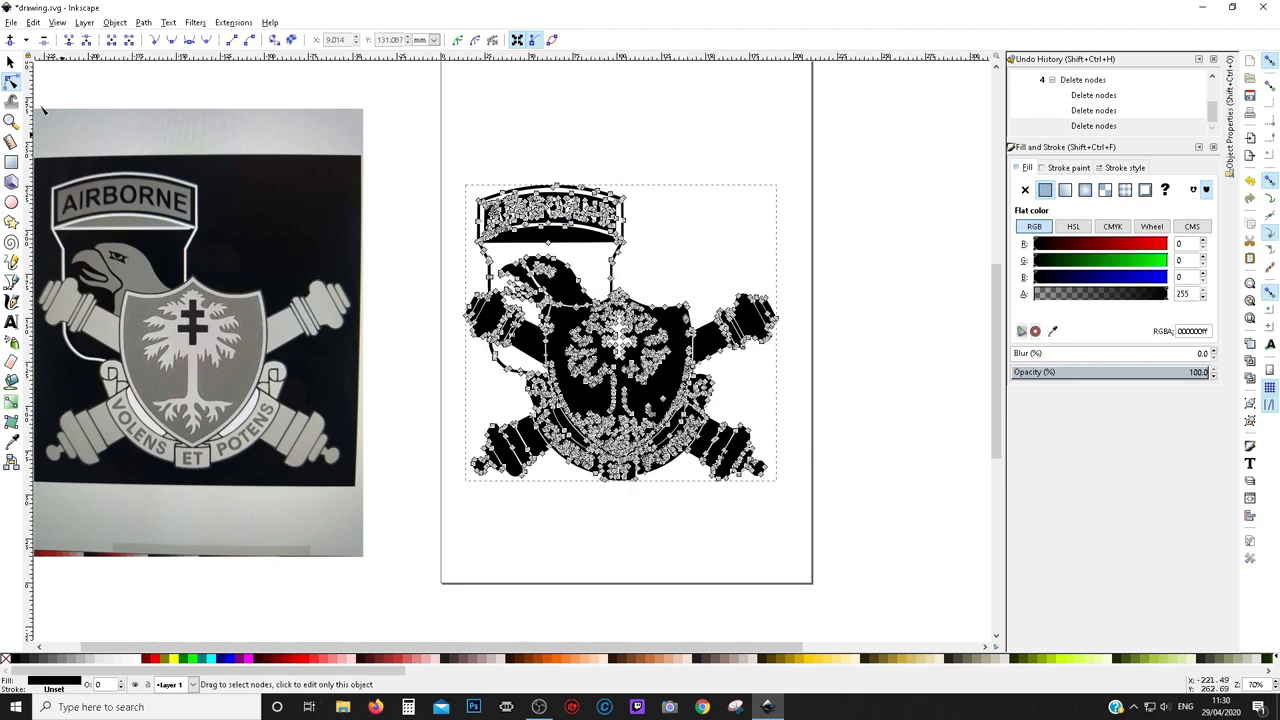
pyautogui.press('s')
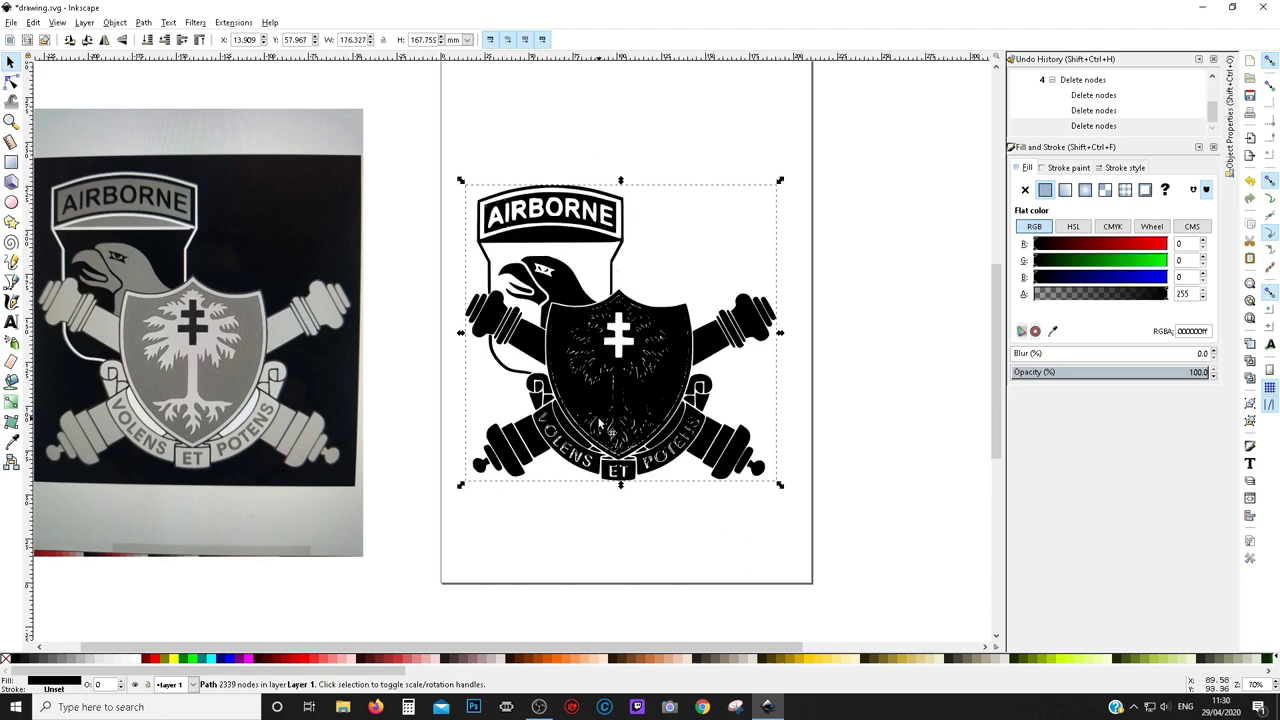
# - Create a linked offset of the traced crest and drag it outward into a larger solid silhouette
pyautogui.click(652, 508)
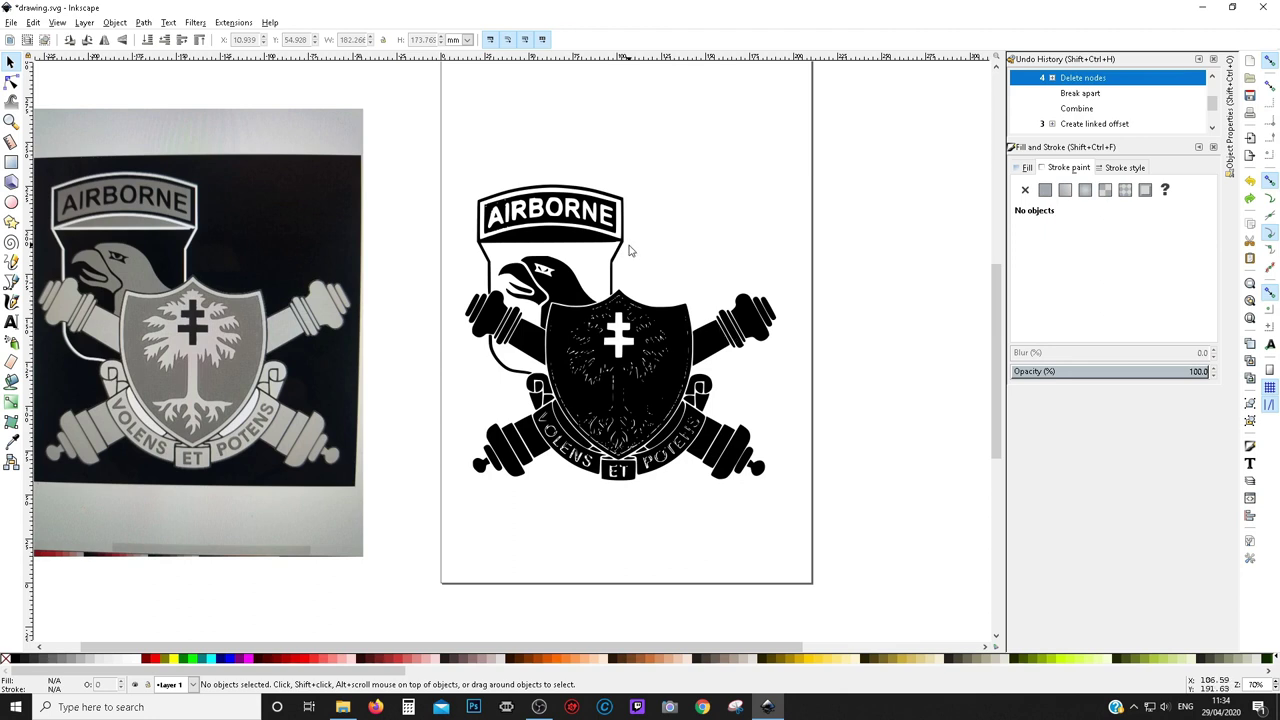
pyautogui.click(572, 190)
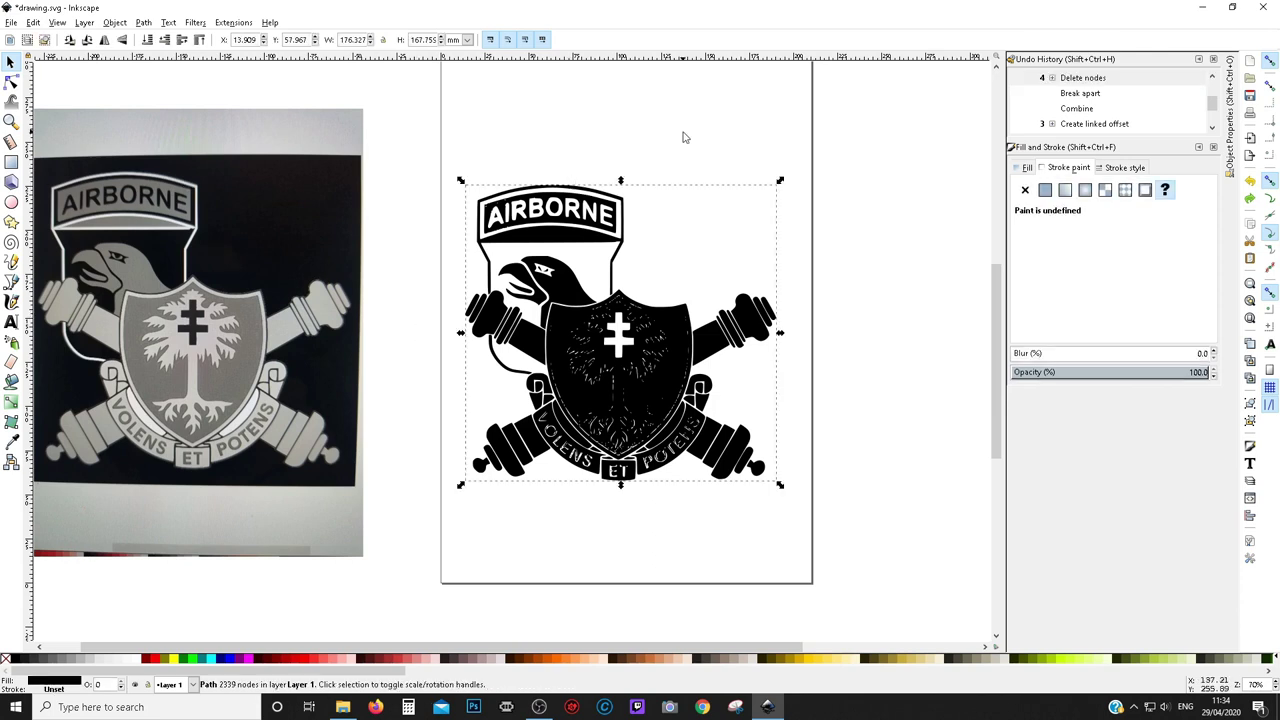
pyautogui.click(145, 23)
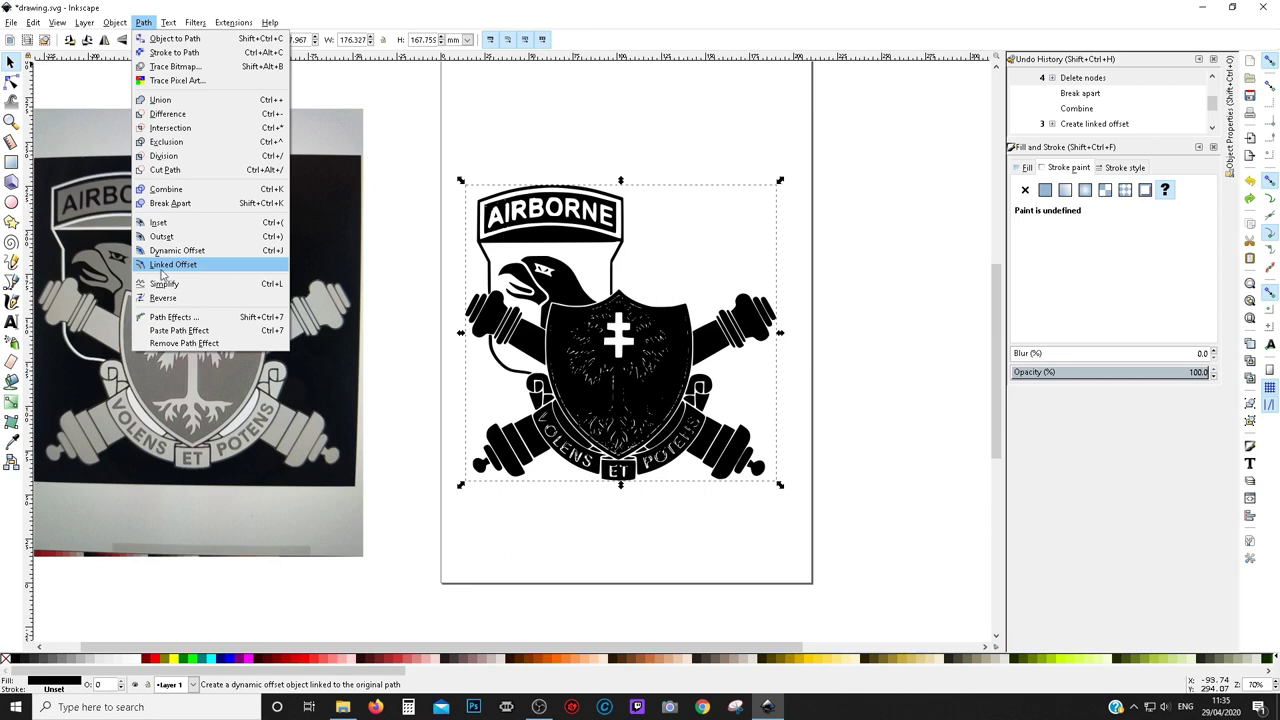
pyautogui.click(205, 265)
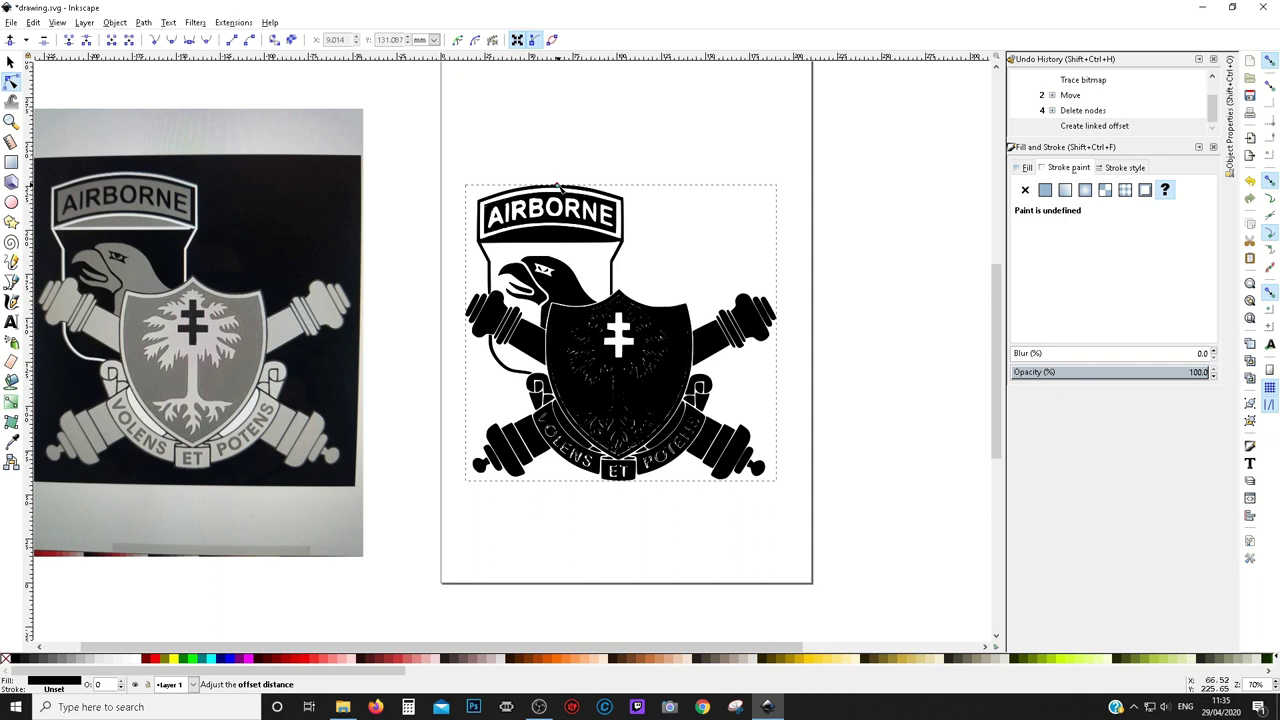
pyautogui.moveTo(558, 180); pyautogui.dragTo(557, 180)
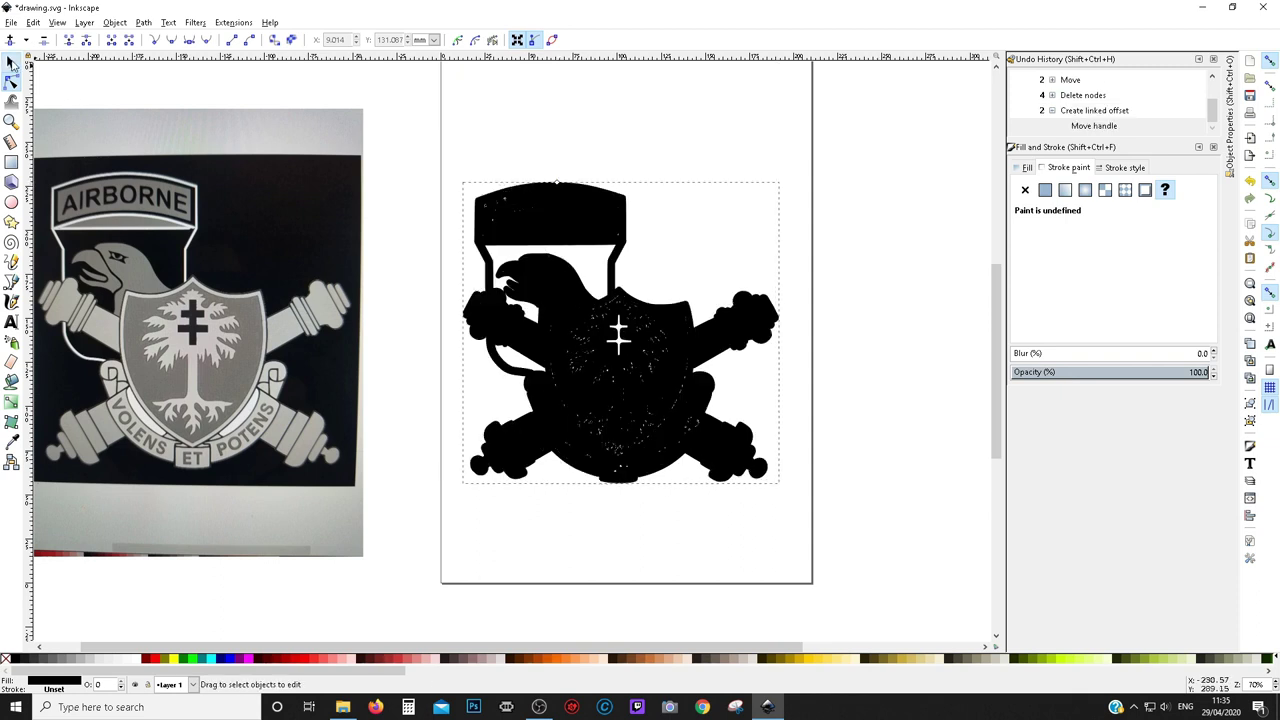
# - Remove the offset's fill and give it a solid red stroke
pyautogui.click(11, 62)
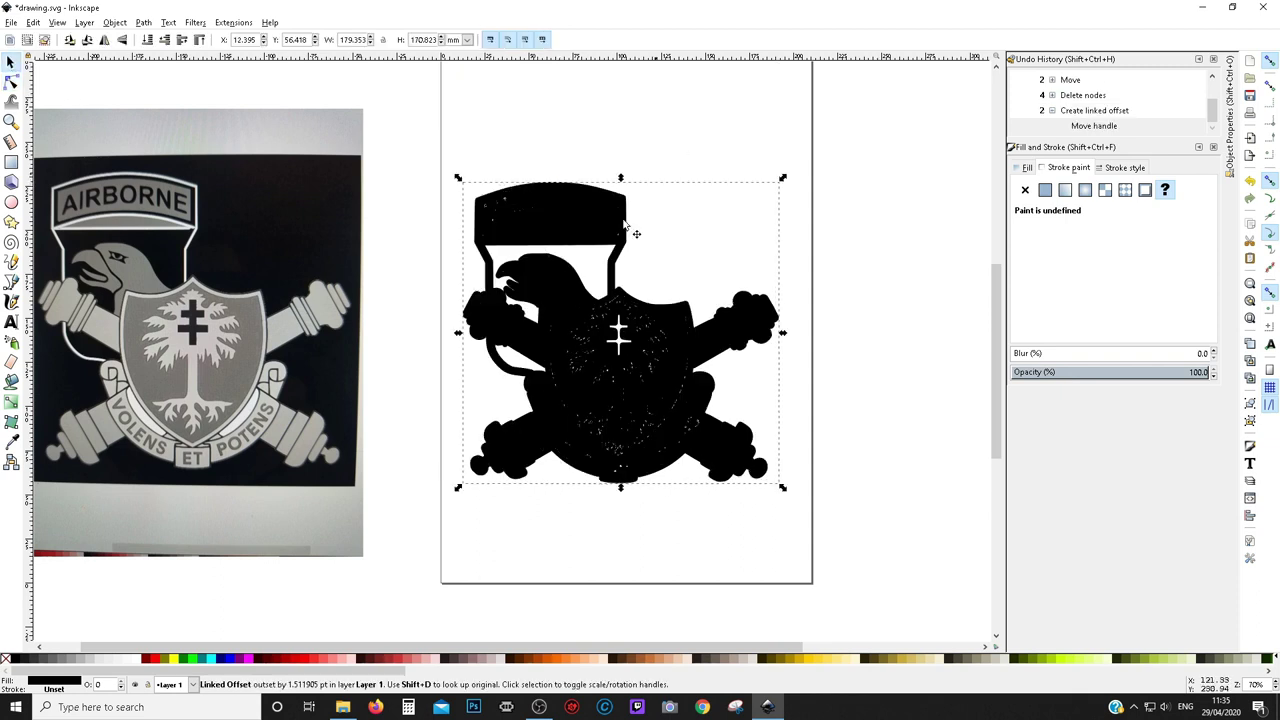
pyautogui.click(1021, 170)
pyautogui.click(1024, 190)
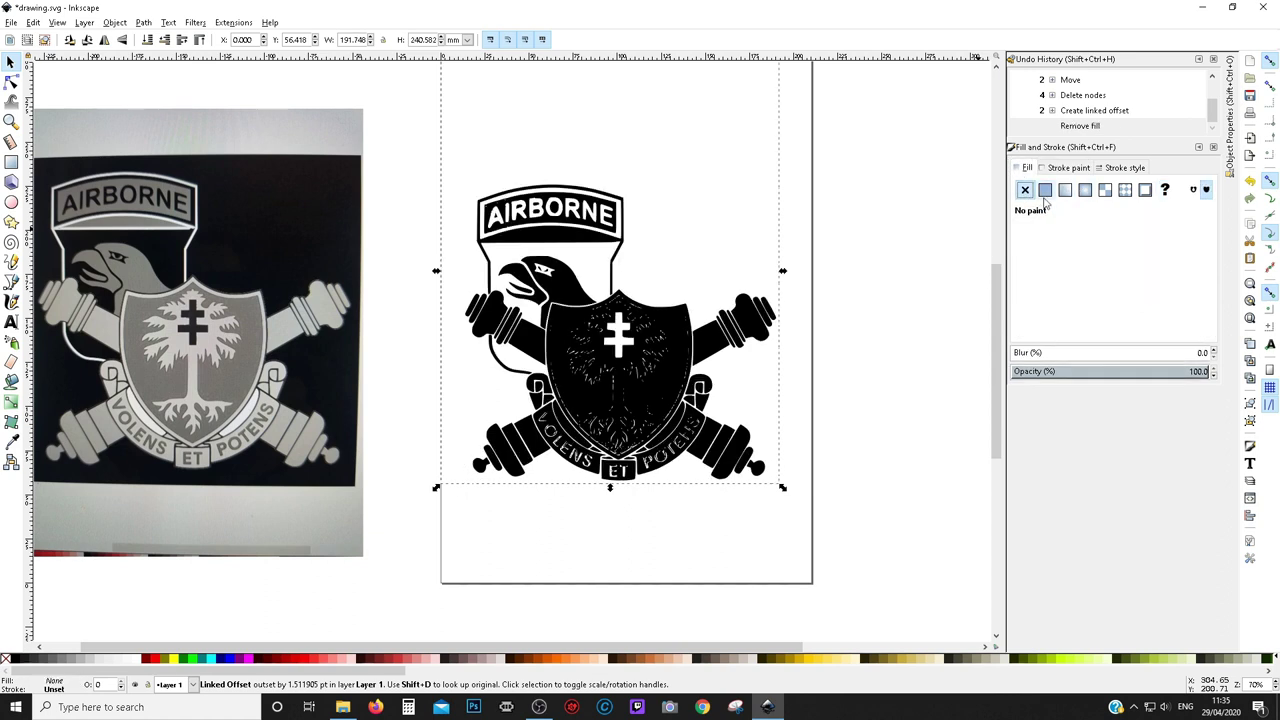
pyautogui.click(1068, 167)
pyautogui.click(1045, 190)
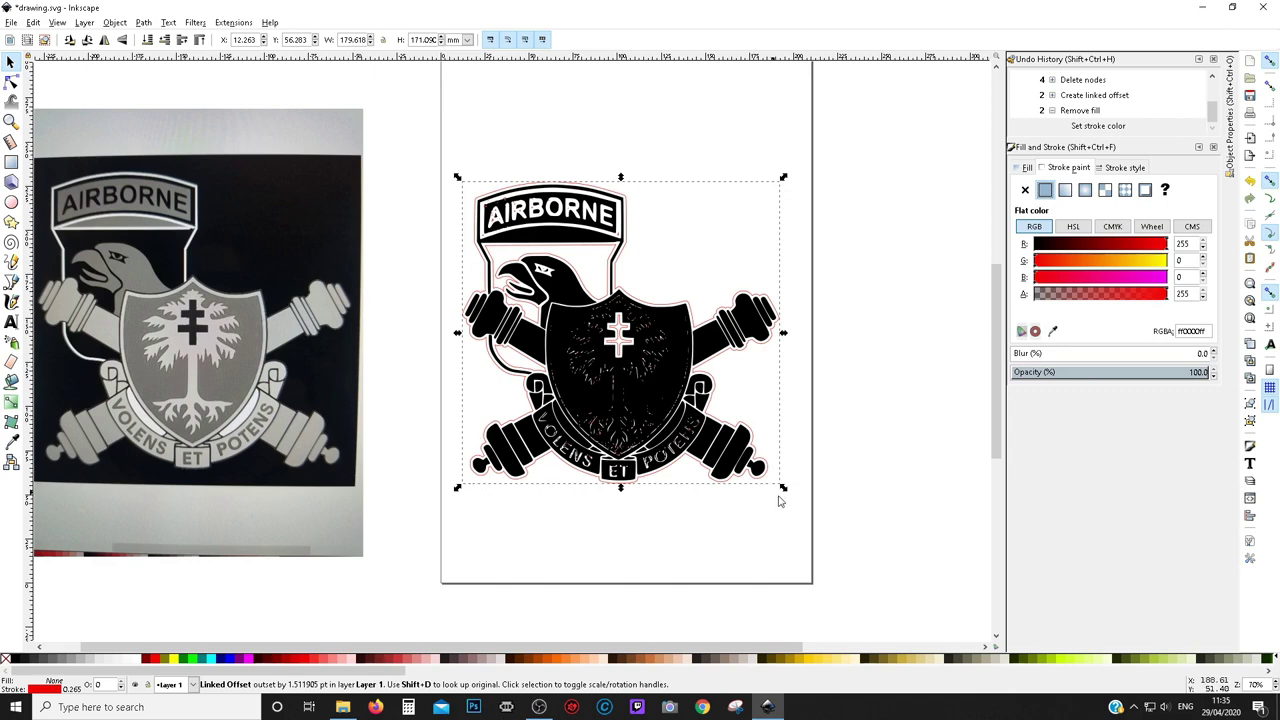
# - Select the black traced emblem underneath, shift it aside to the right, and delete it
pyautogui.click(850, 533)
pyautogui.click(645, 374)
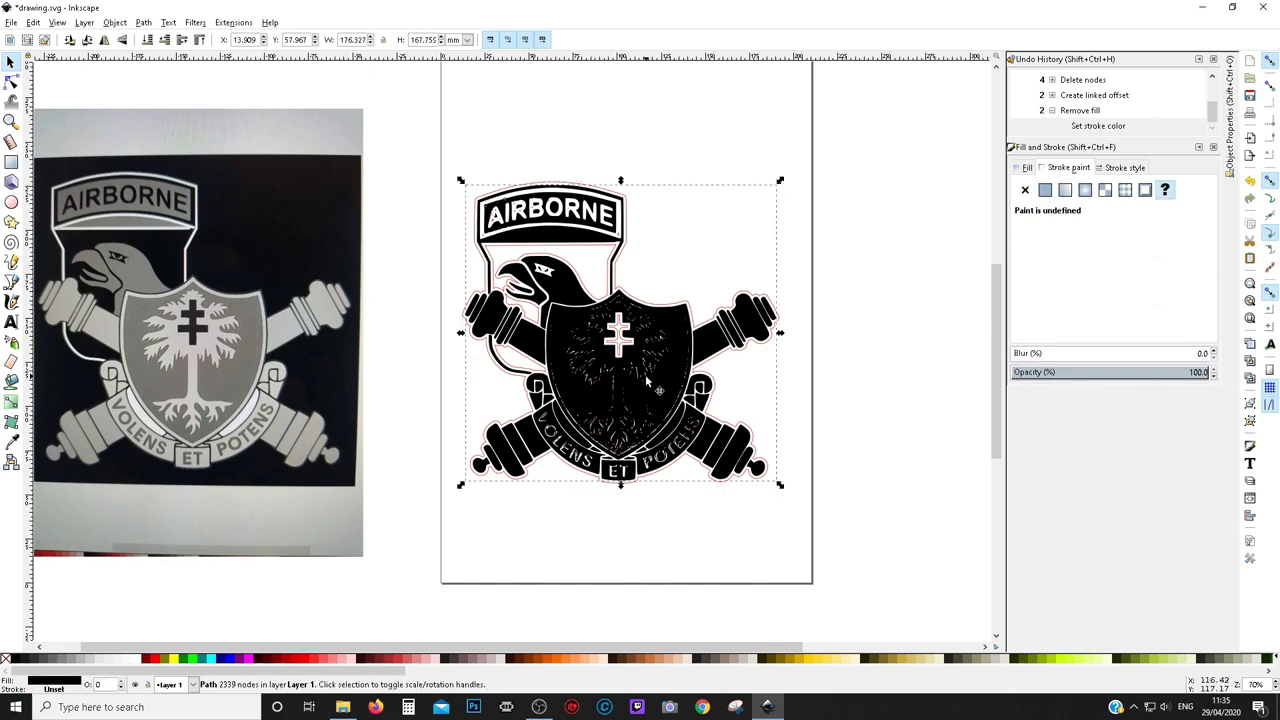
pyautogui.moveTo(645, 374); pyautogui.dragTo(738, 357)
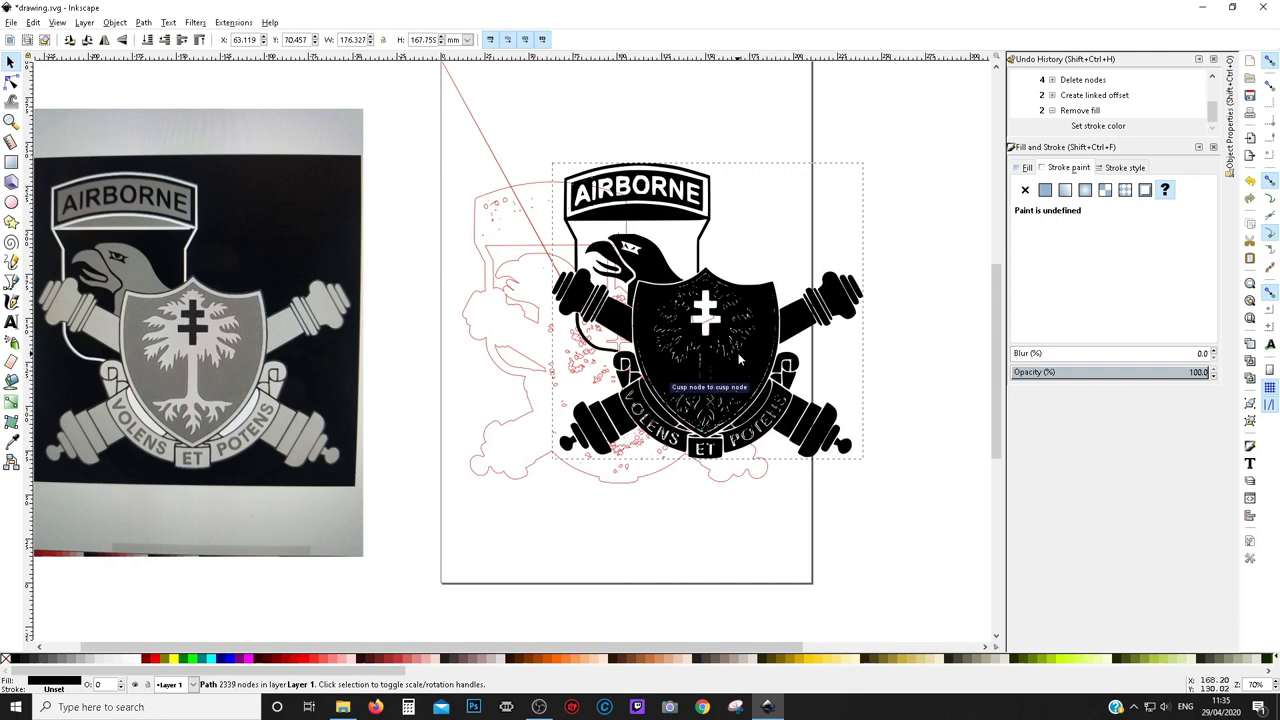
pyautogui.hotkey('shift', 'Right')
pyautogui.hotkey('shift', 'Right')
pyautogui.hotkey('shift', 'Right')
pyautogui.hotkey('shift', 'Right')
pyautogui.hotkey('shift', 'Right')
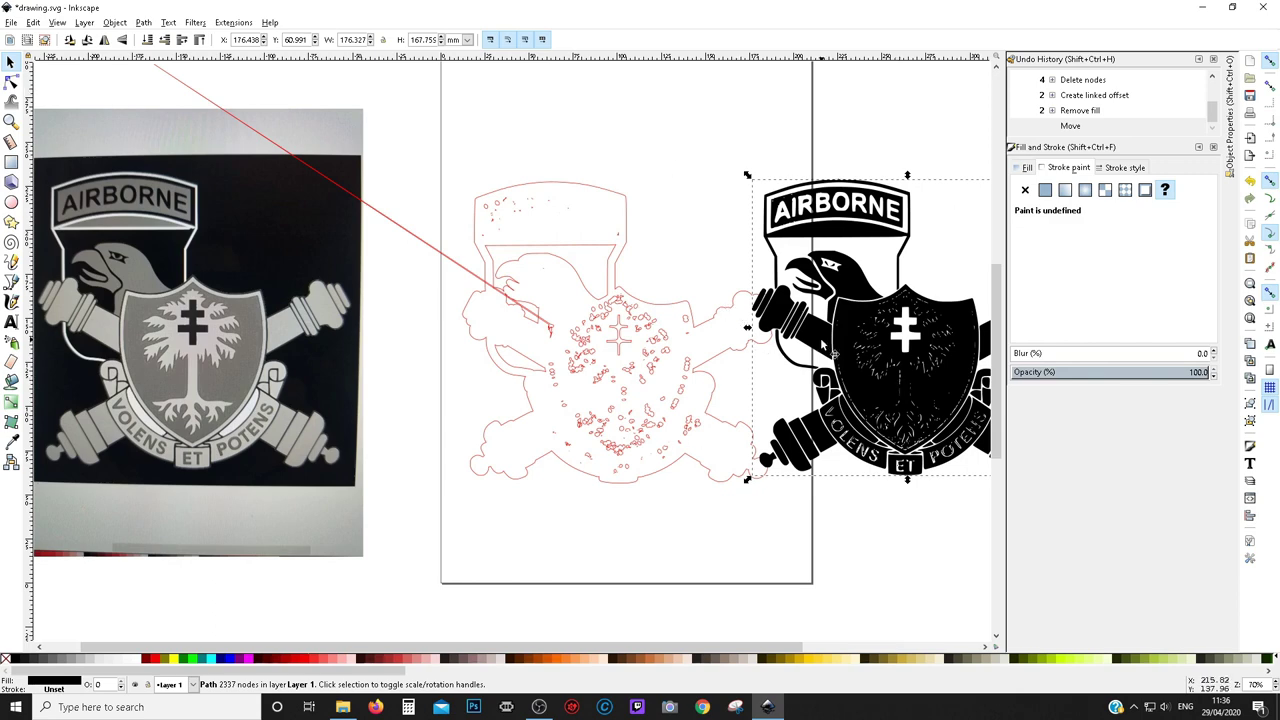
pyautogui.press('Delete')
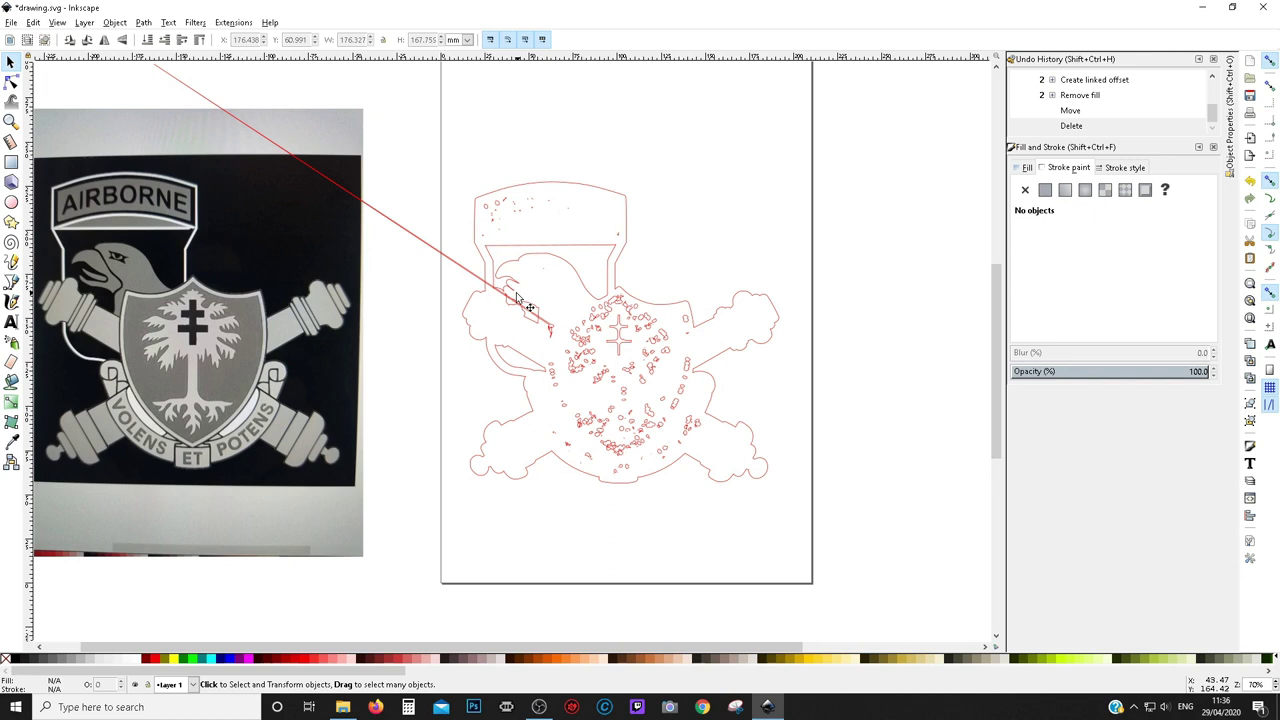
# - Inspect the red offset's shape with the Node tool, then reselect the whole offset object
pyautogui.scroll(3, 519, 298)
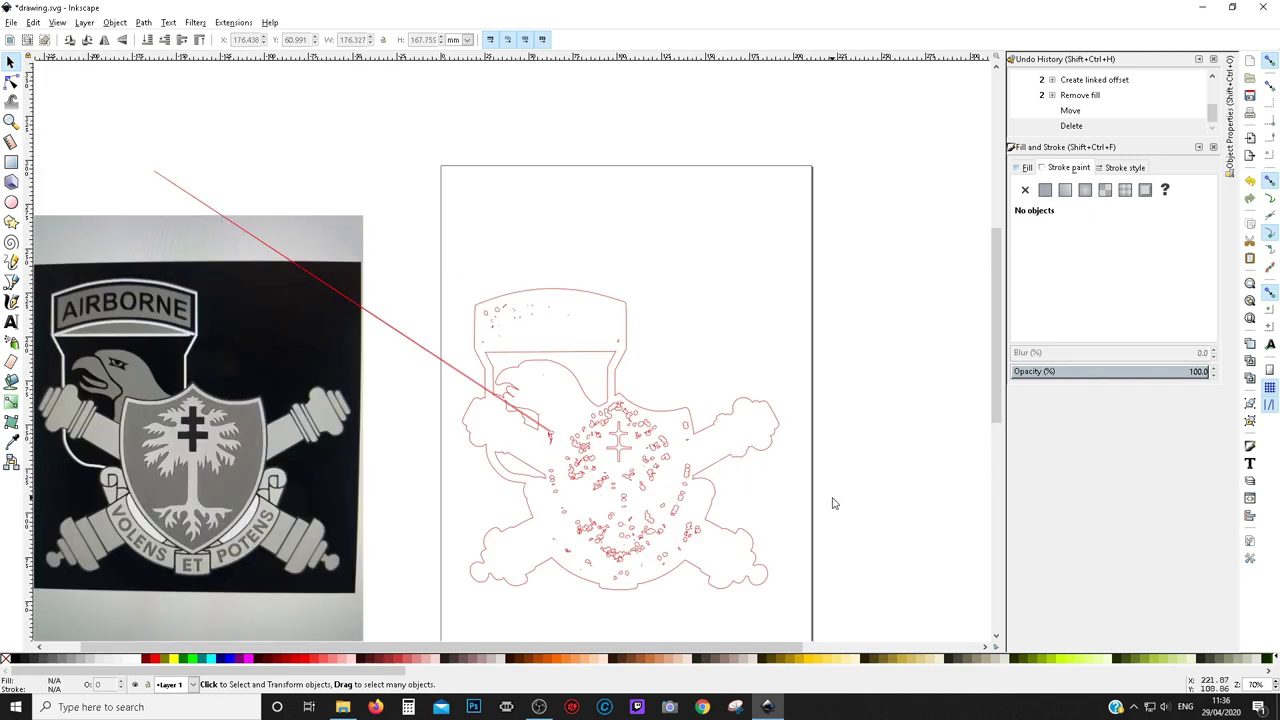
pyautogui.scroll(-1, 835, 505)
pyautogui.scroll(-2, 820, 472)
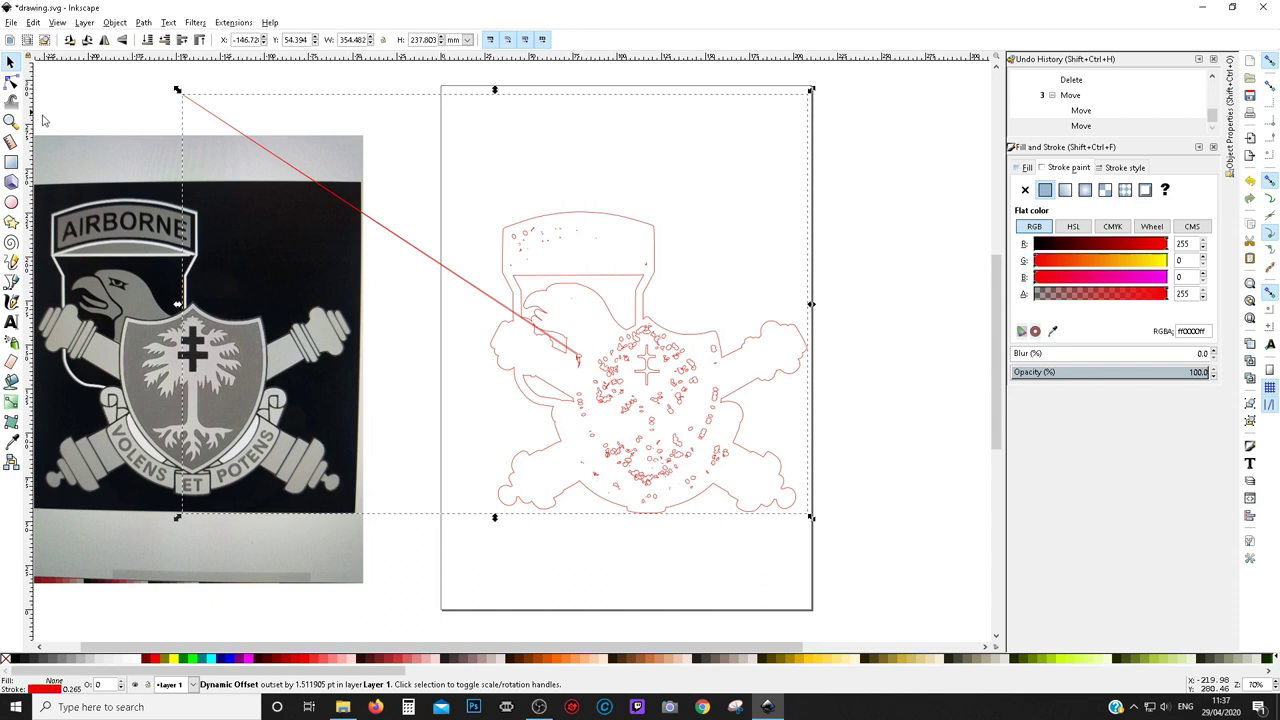
pyautogui.click(10, 81)
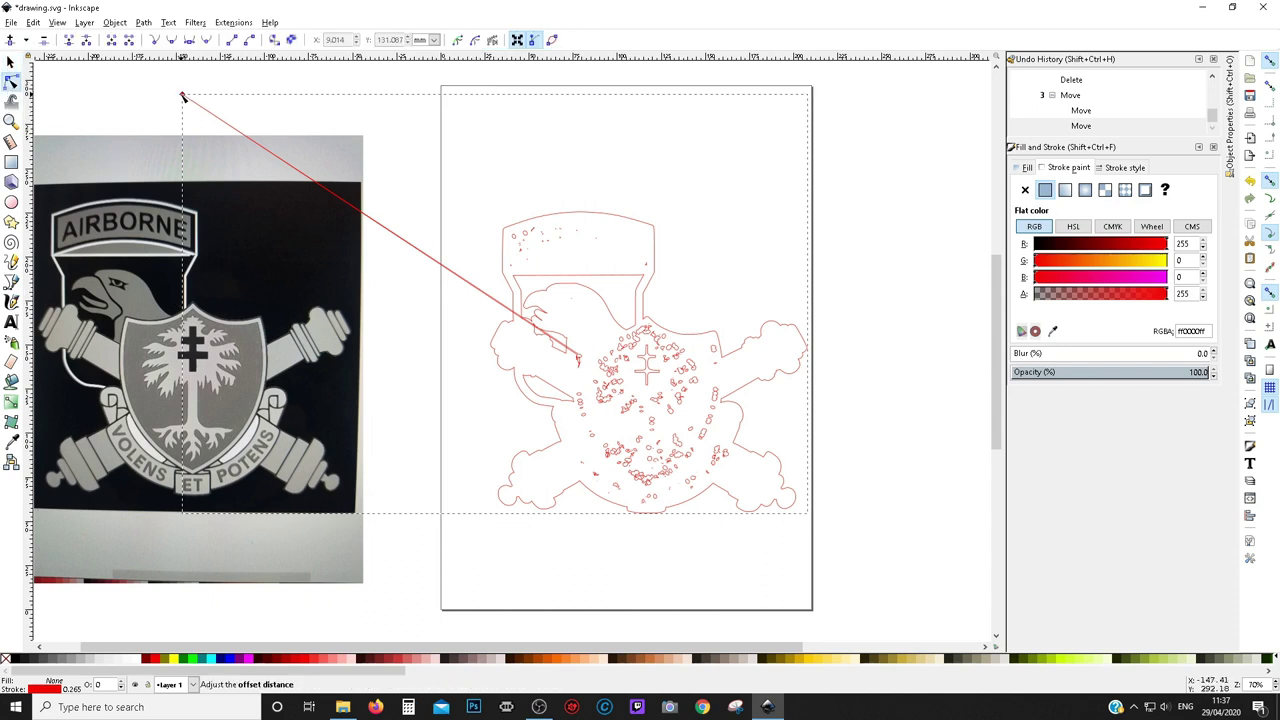
pyautogui.click(11, 63)
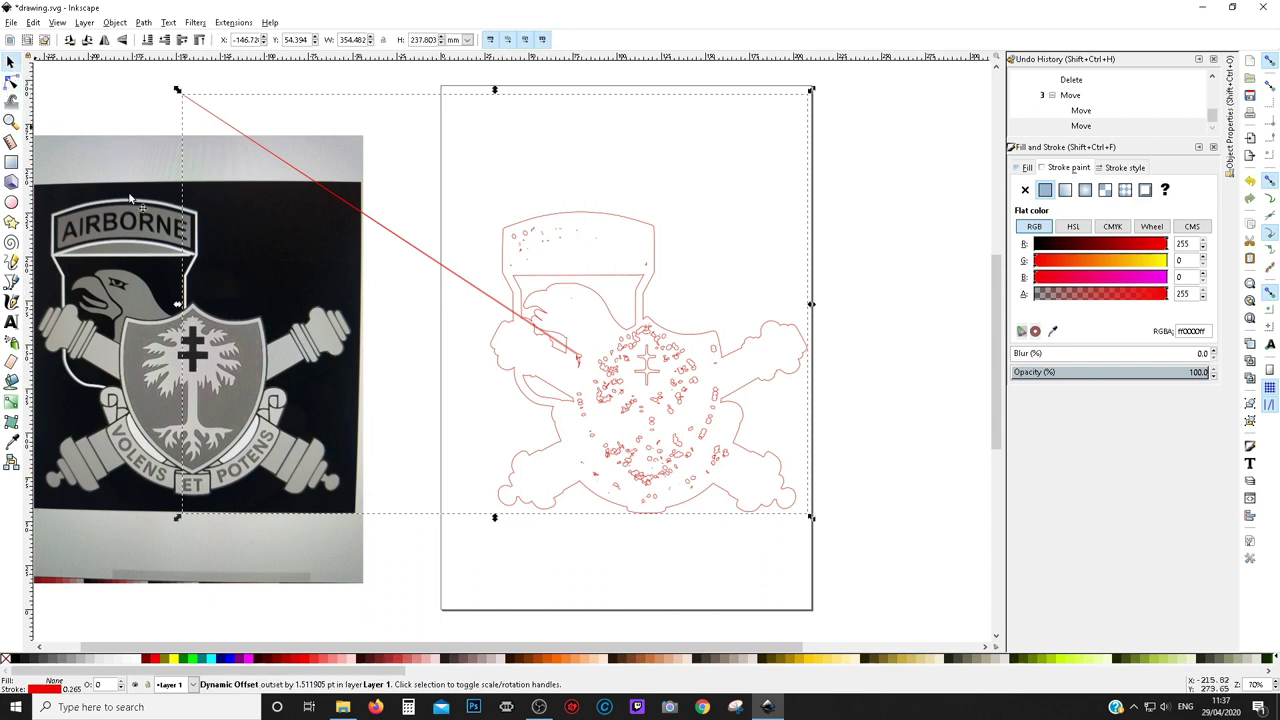
pyautogui.click(145, 23)
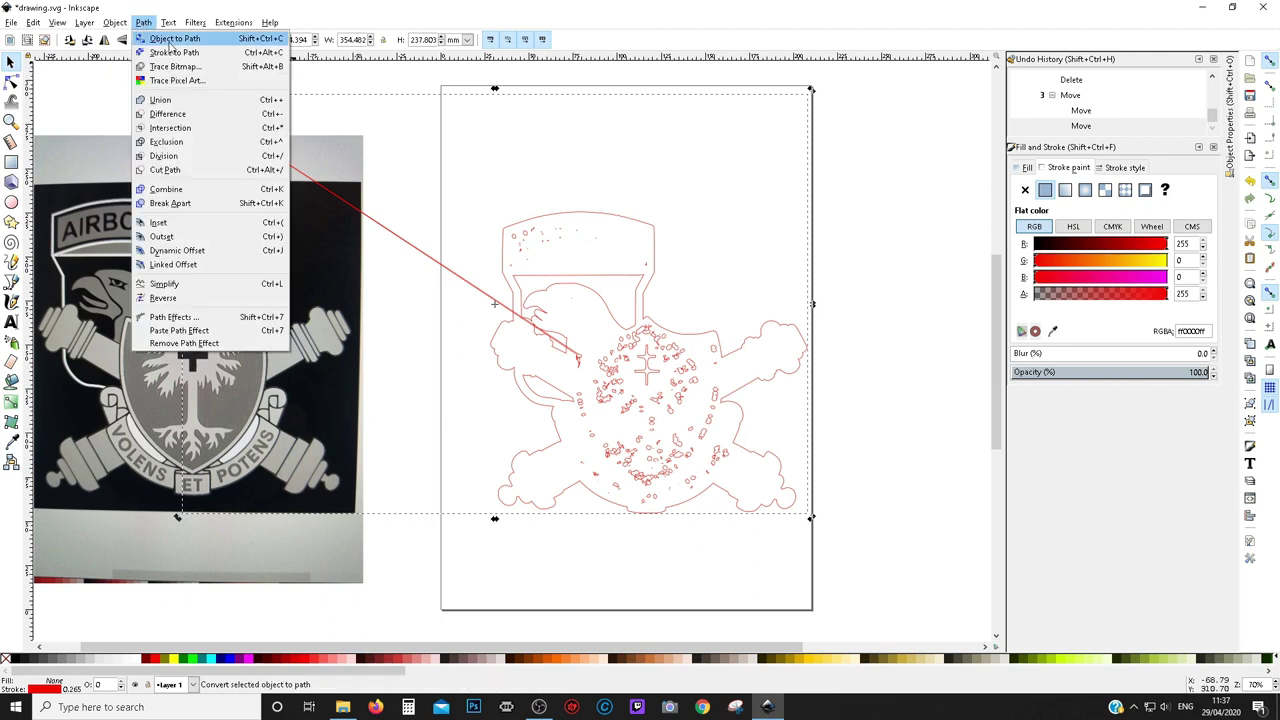
# - Convert the red offset with Object to Path, then dismiss the crash message
pyautogui.click(170, 40)
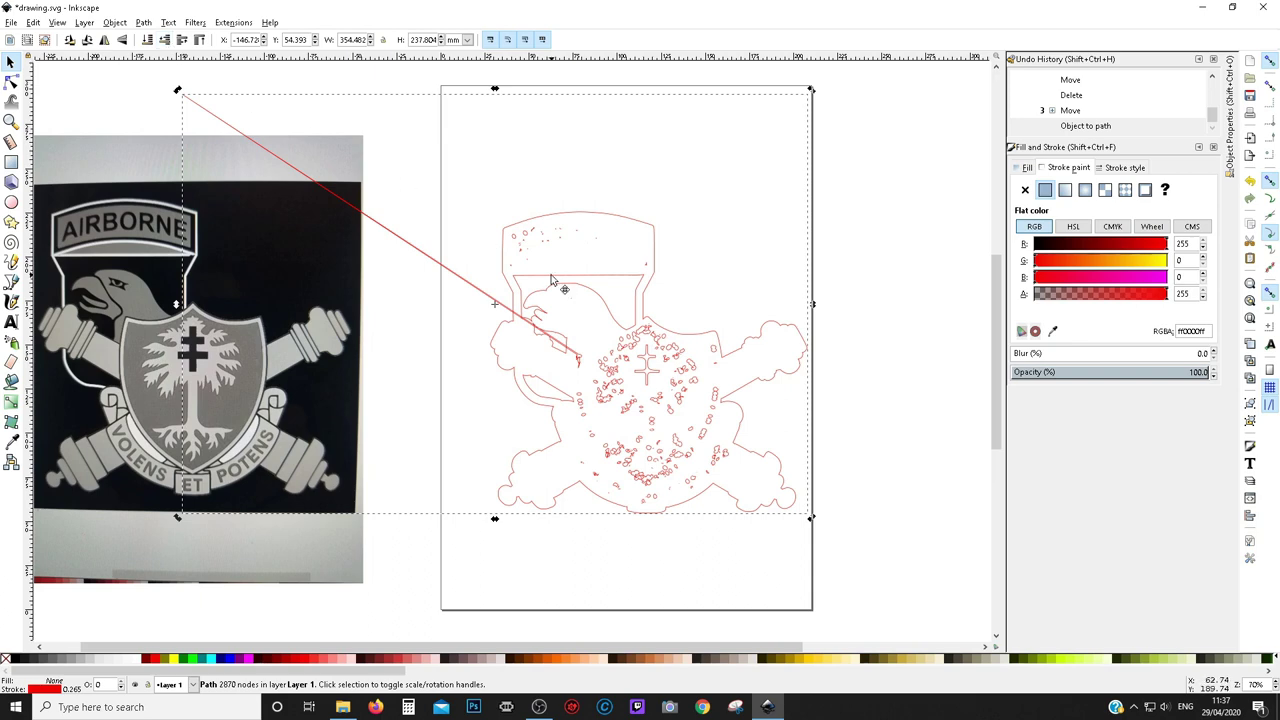
pyautogui.press('n')
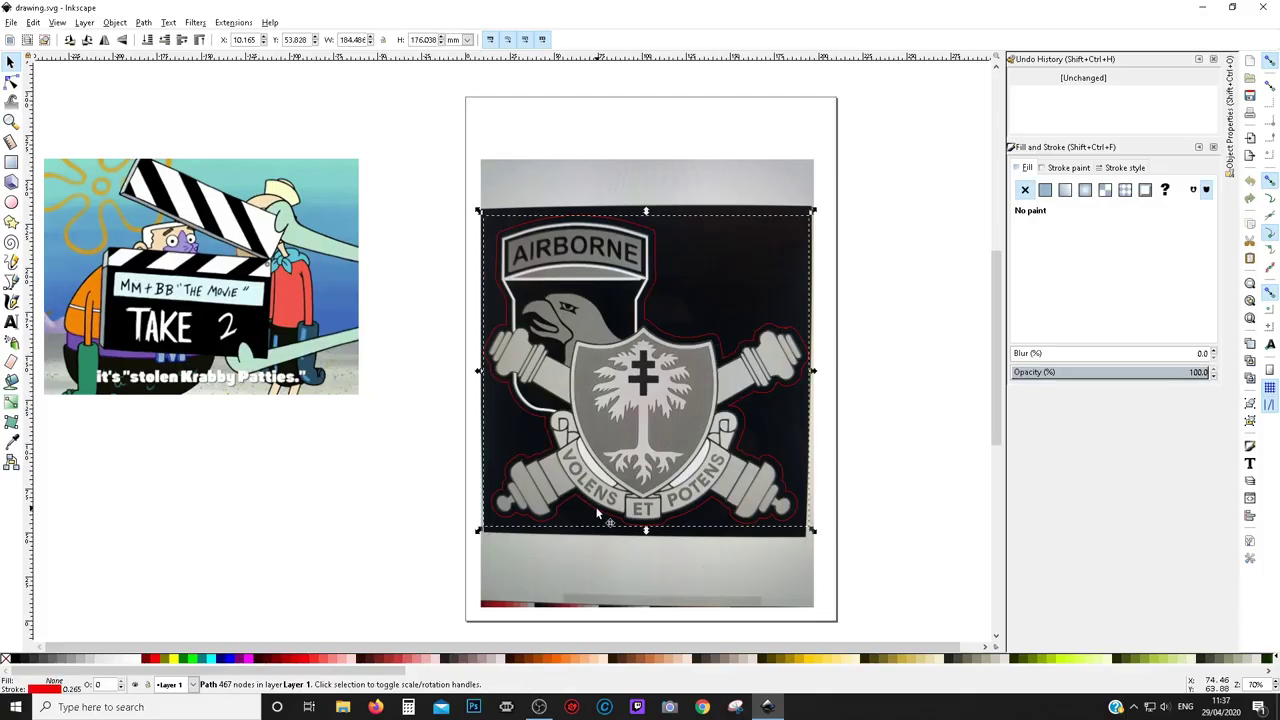
pyautogui.click(621, 555)
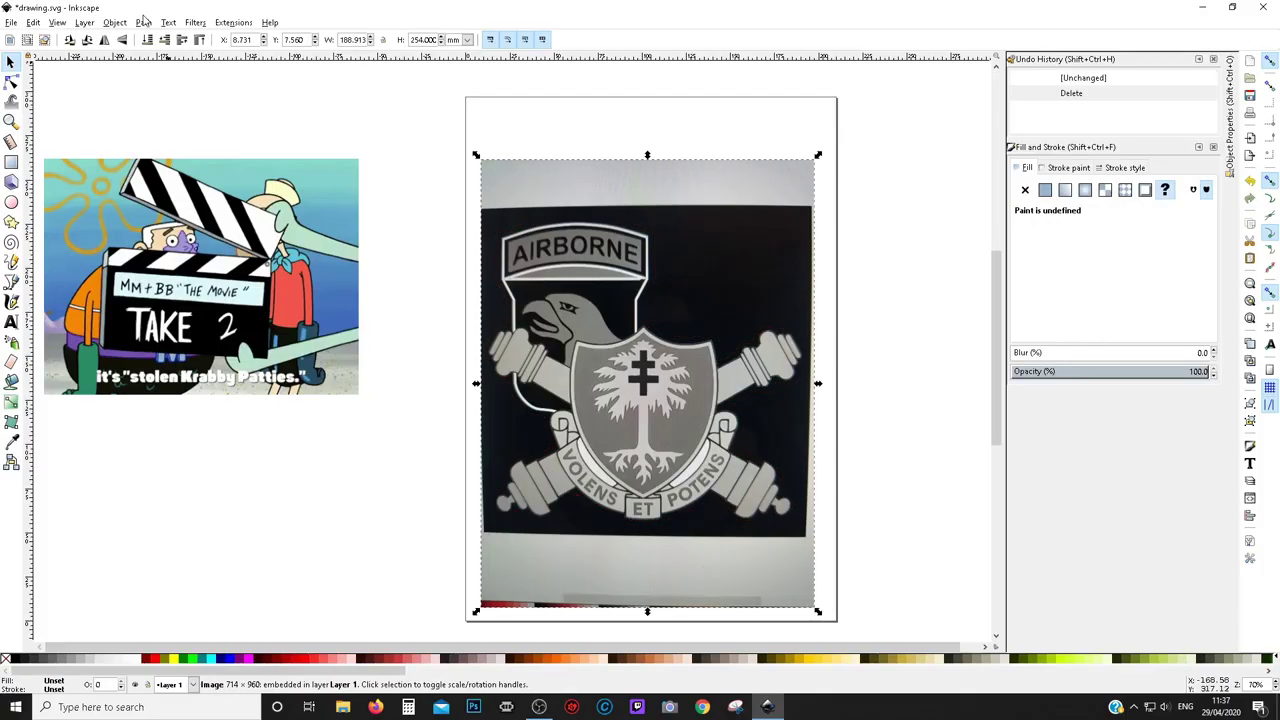
# - Retrace the crest photo with Trace Bitmap using live preview
pyautogui.click(145, 20)
pyautogui.click(175, 125)
pyautogui.click(247, 452)
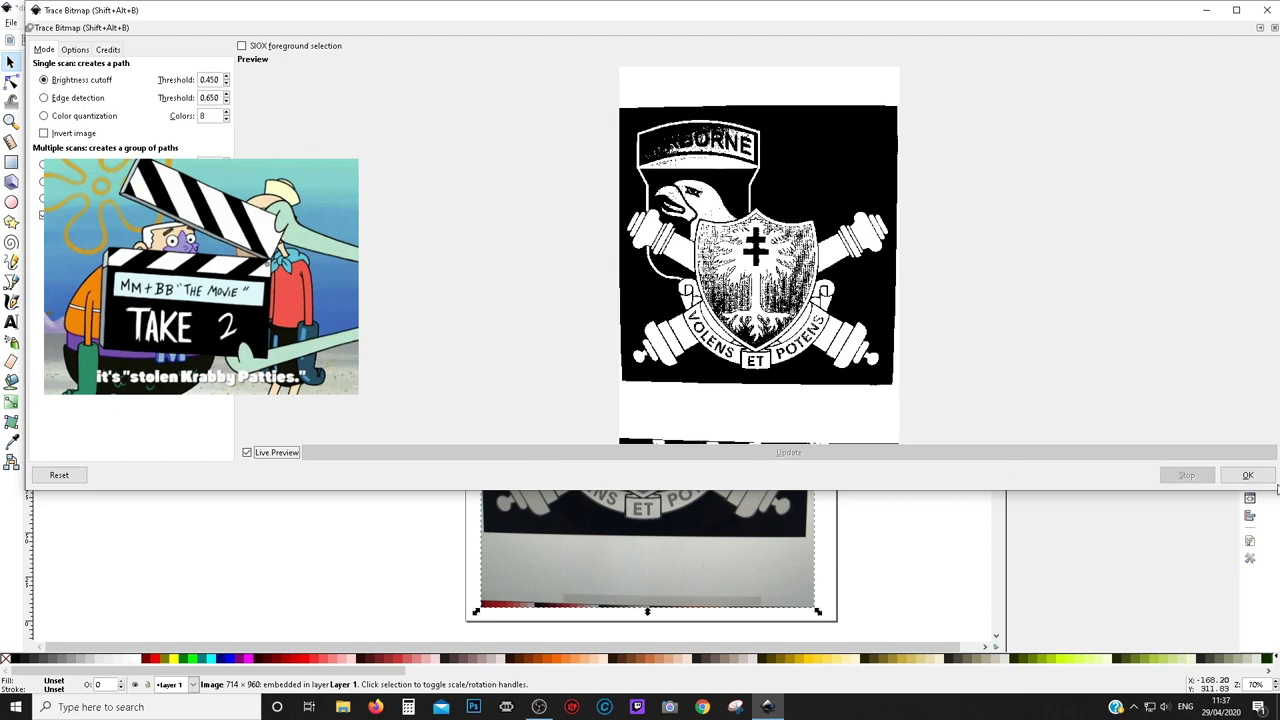
pyautogui.scroll(-8, 228, 88)
pyautogui.click(1240, 477)
pyautogui.click(1266, 10)
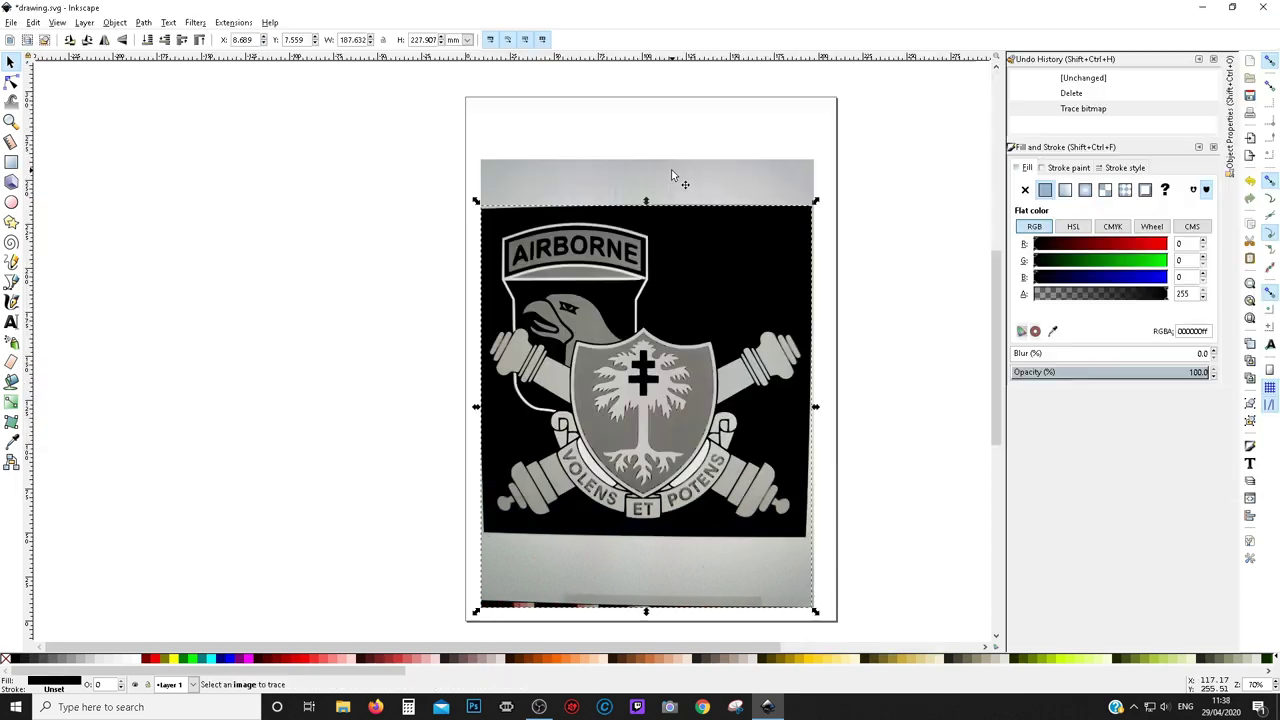
# - Delete the original photo and remove the stray background nodes on all four sides of the trace
pyautogui.press('Delete')
pyautogui.press('n')
pyautogui.moveTo(432, 178)
pyautogui.mouseDown()
pyautogui.moveTo(815, 224)
pyautogui.moveTo(802, 474)
pyautogui.mouseUp()
pyautogui.press('Delete')
pyautogui.press('Delete')
pyautogui.moveTo(500, 530); pyautogui.dragTo(845, 568)
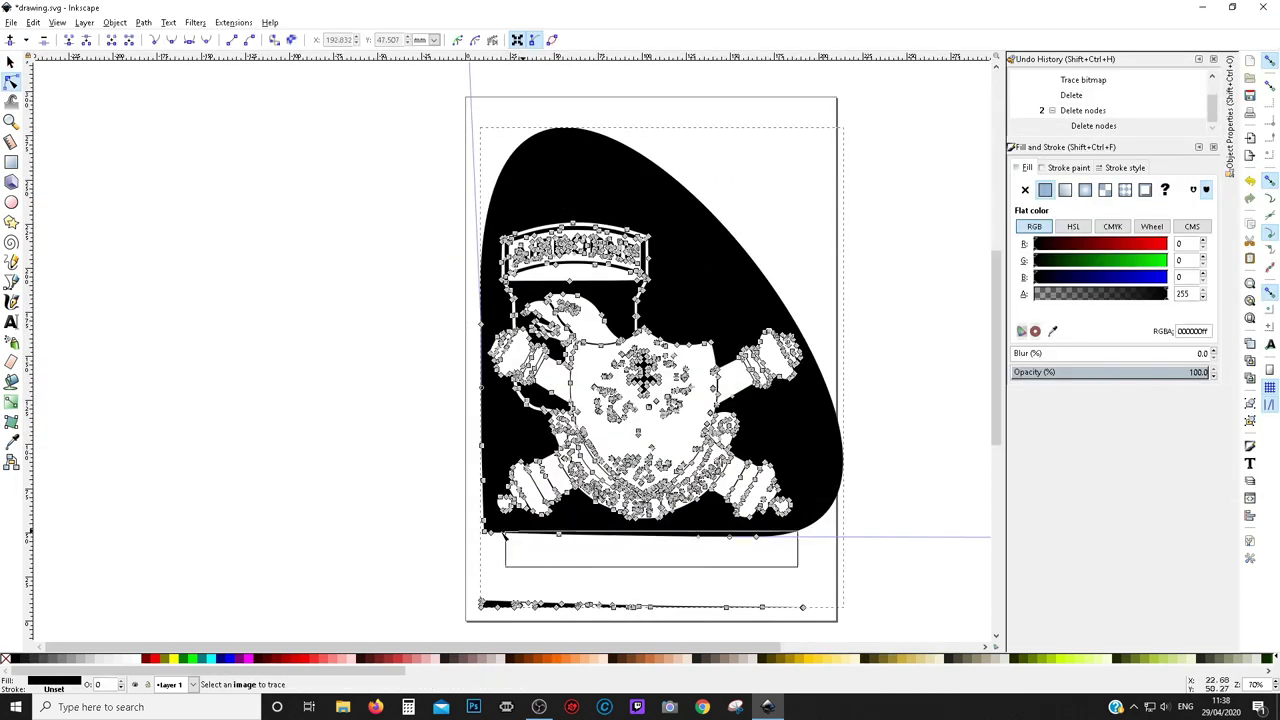
pyautogui.press('Delete')
pyautogui.moveTo(434, 572); pyautogui.dragTo(936, 648)
pyautogui.press('Delete')
pyautogui.moveTo(460, 278); pyautogui.dragTo(487, 588)
pyautogui.press('Delete')
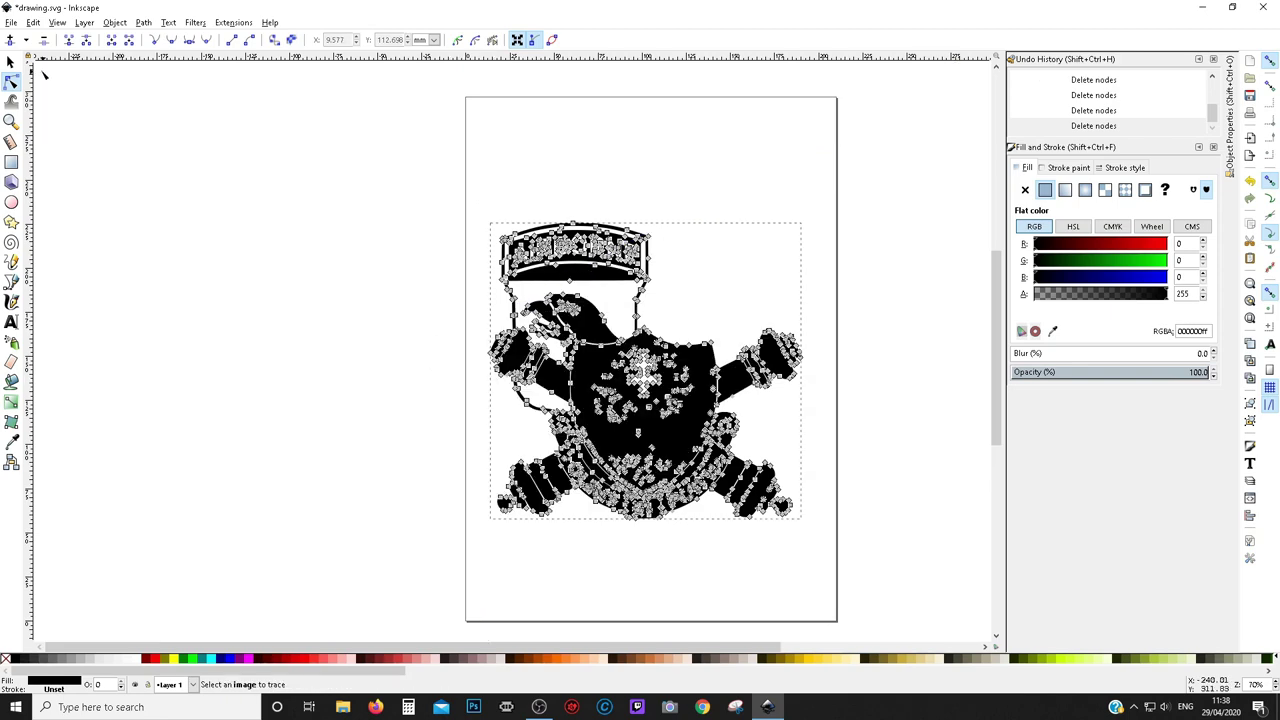
pyautogui.press('s')
# - Select the black emblem path and nudge it slightly on the page
pyautogui.click(143, 22)
pyautogui.click(187, 67)
pyautogui.click(1266, 10)
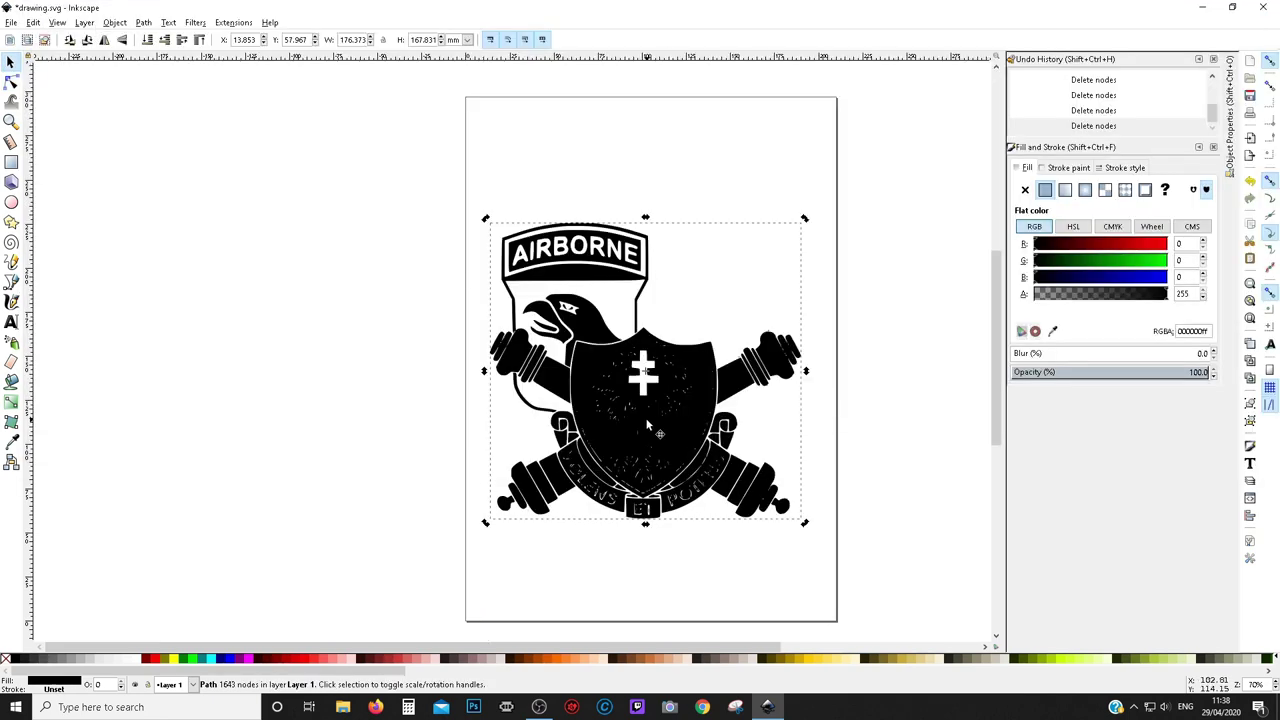
pyautogui.moveTo(645, 400); pyautogui.dragTo(650, 405)
# - Add an outward linked offset with no fill and red stroke, then delete the black emblem
pyautogui.click(143, 22)
pyautogui.click(220, 264)
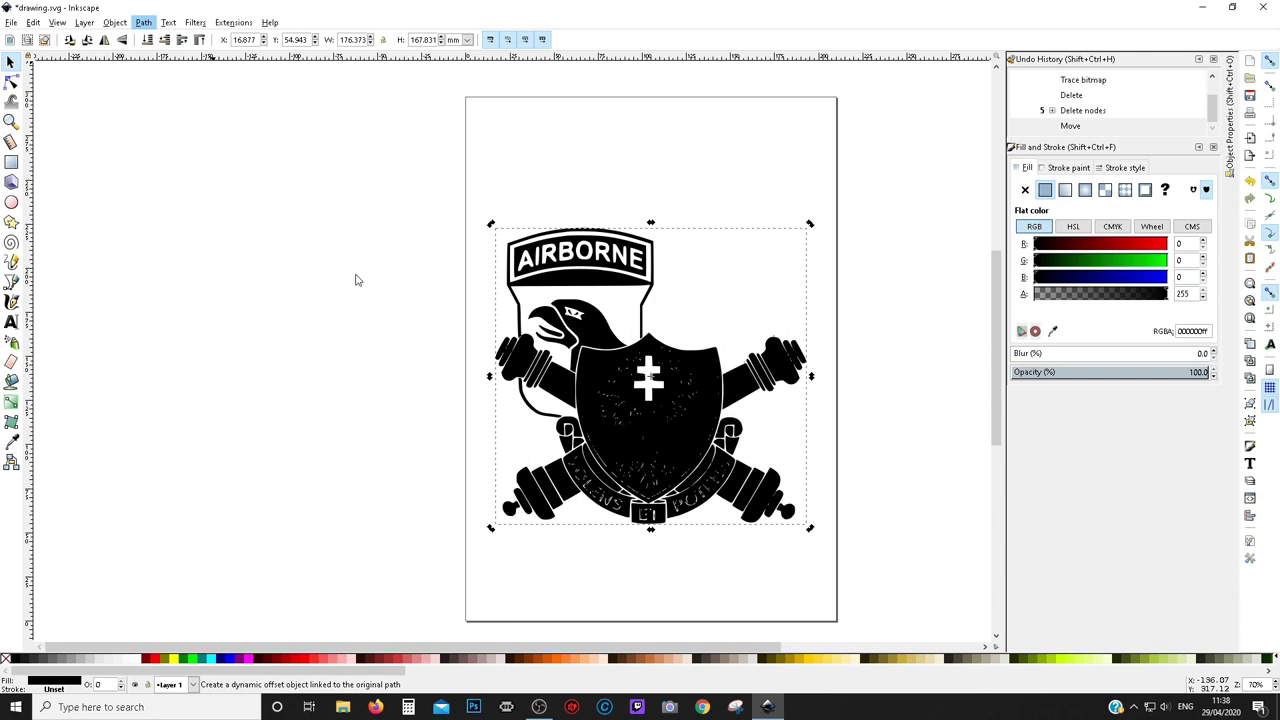
pyautogui.moveTo(580, 231); pyautogui.dragTo(578, 226)
pyautogui.click(1024, 190)
pyautogui.keyDown('shift'); pyautogui.click(150, 657); pyautogui.keyUp('shift')
pyautogui.press('s')
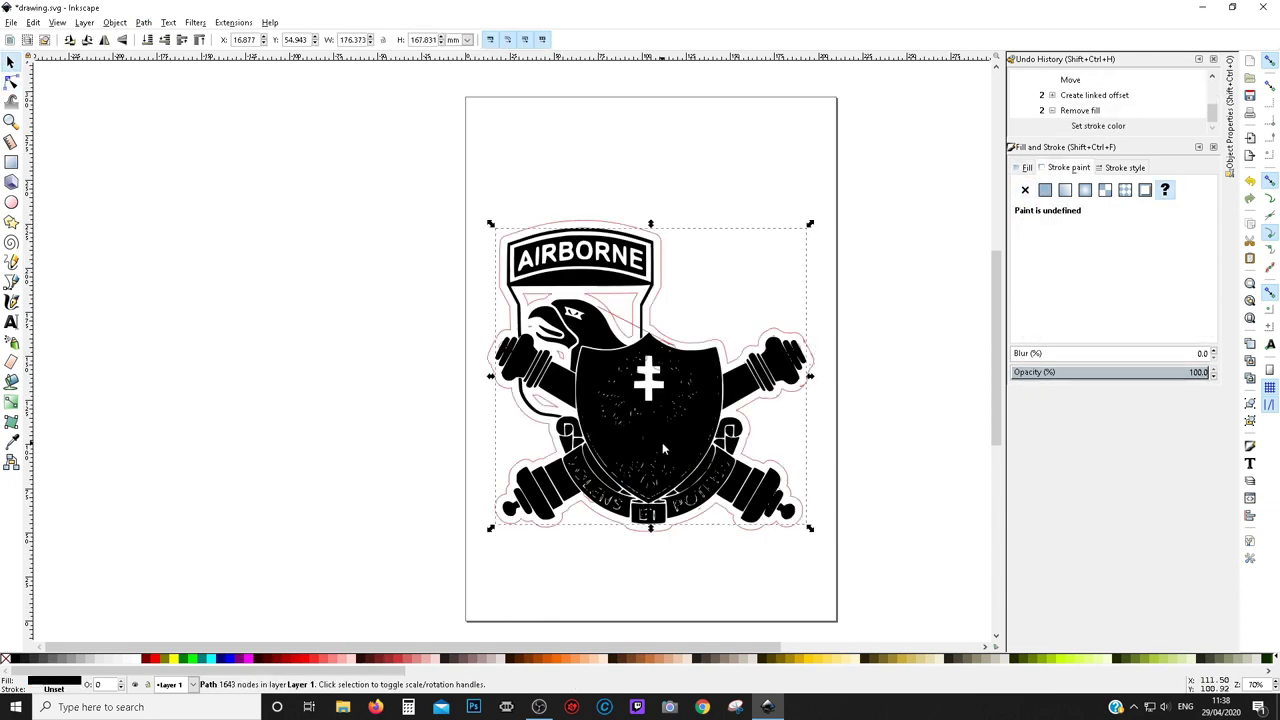
pyautogui.press('Delete')
# - Convert the red linked offset into a plain path with Object to Path and reselect the outline
pyautogui.click(143, 22)
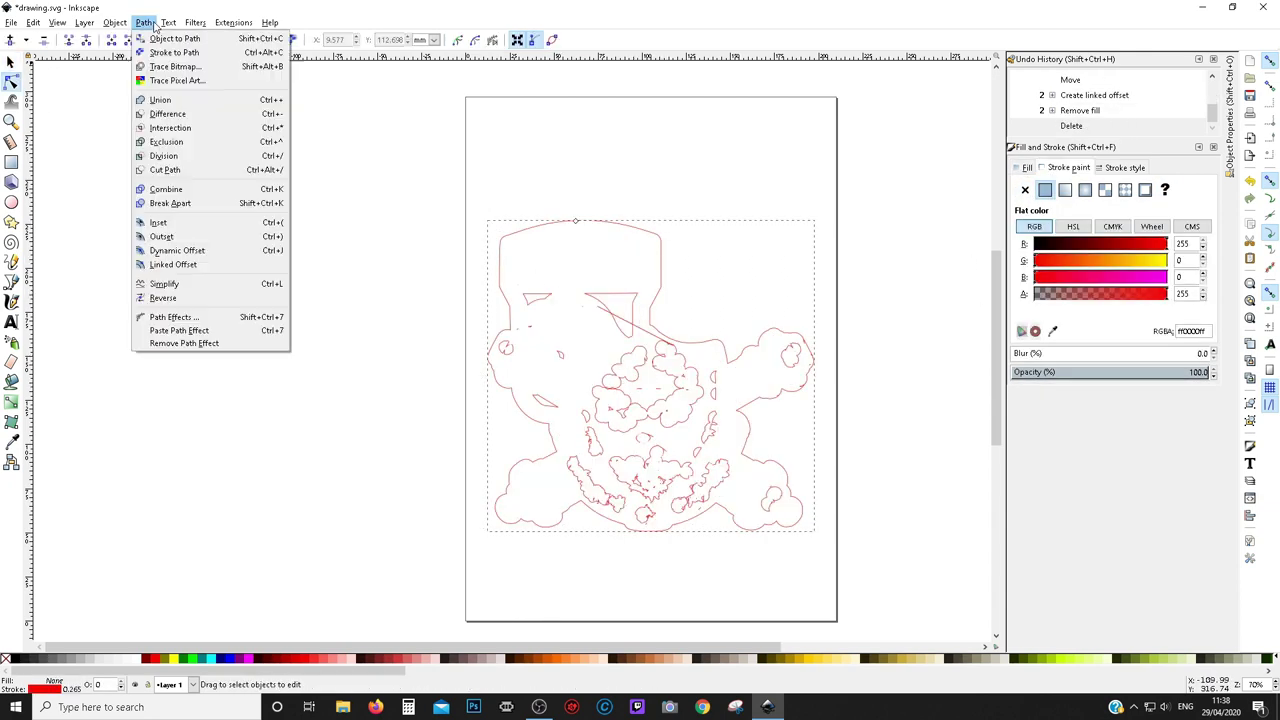
pyautogui.click(268, 240)
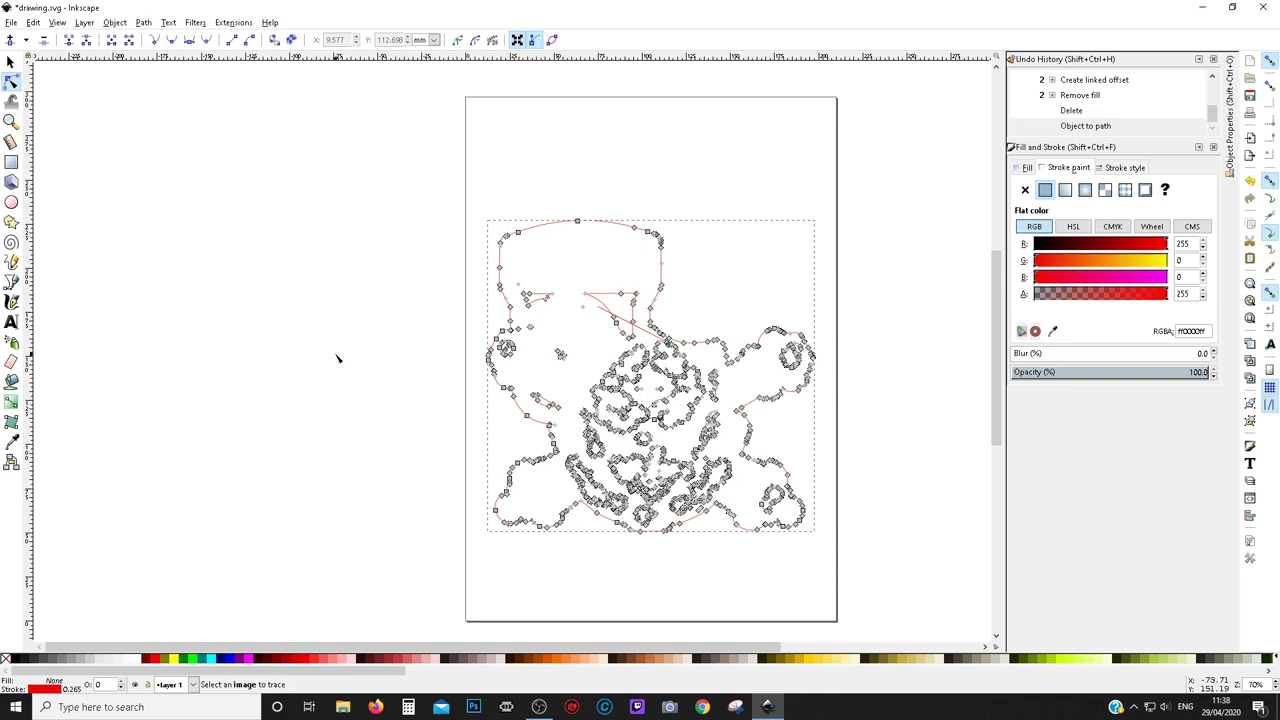
pyautogui.press('Escape')
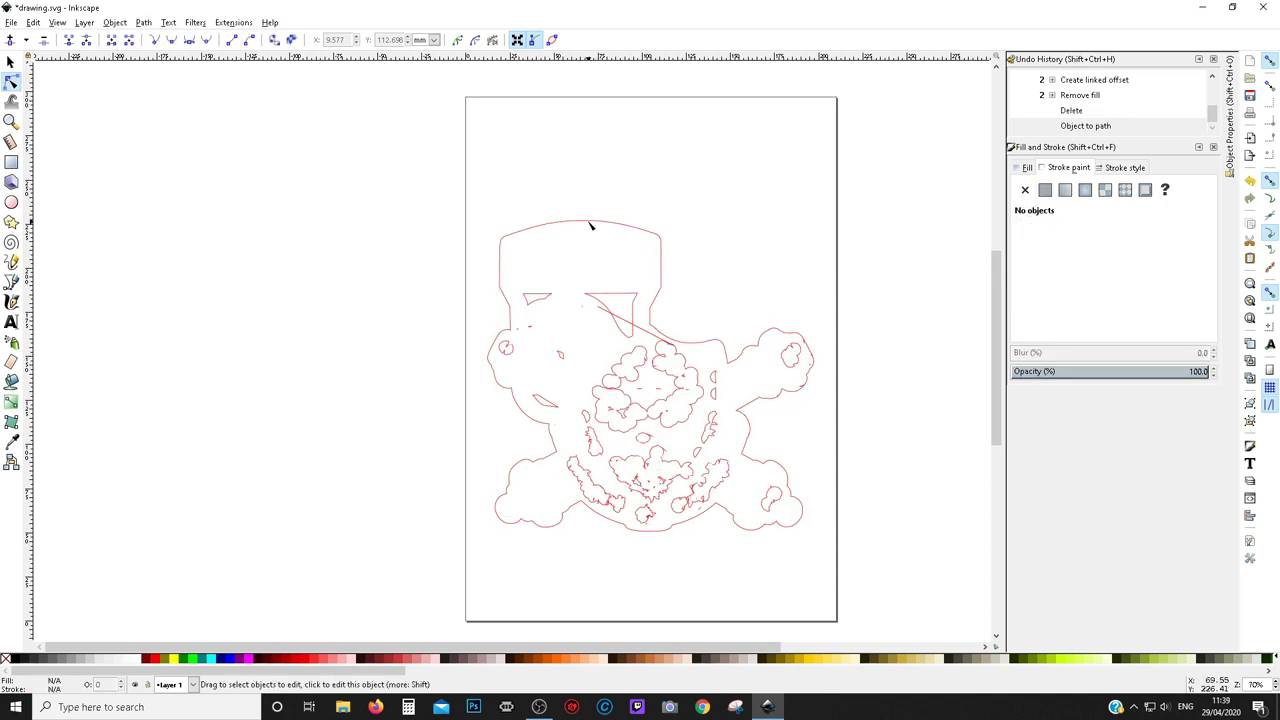
pyautogui.click(165, 22)
pyautogui.moveTo(143, 22)
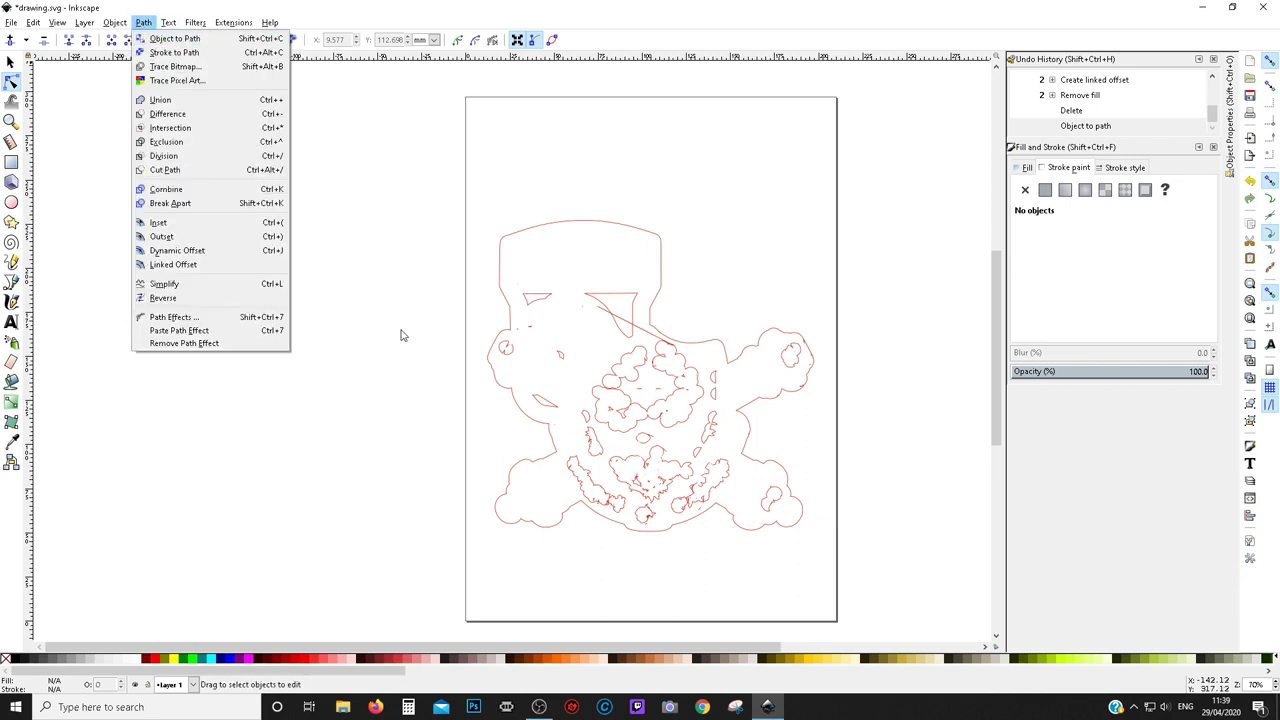
pyautogui.click(650, 236)
pyautogui.click(651, 234)
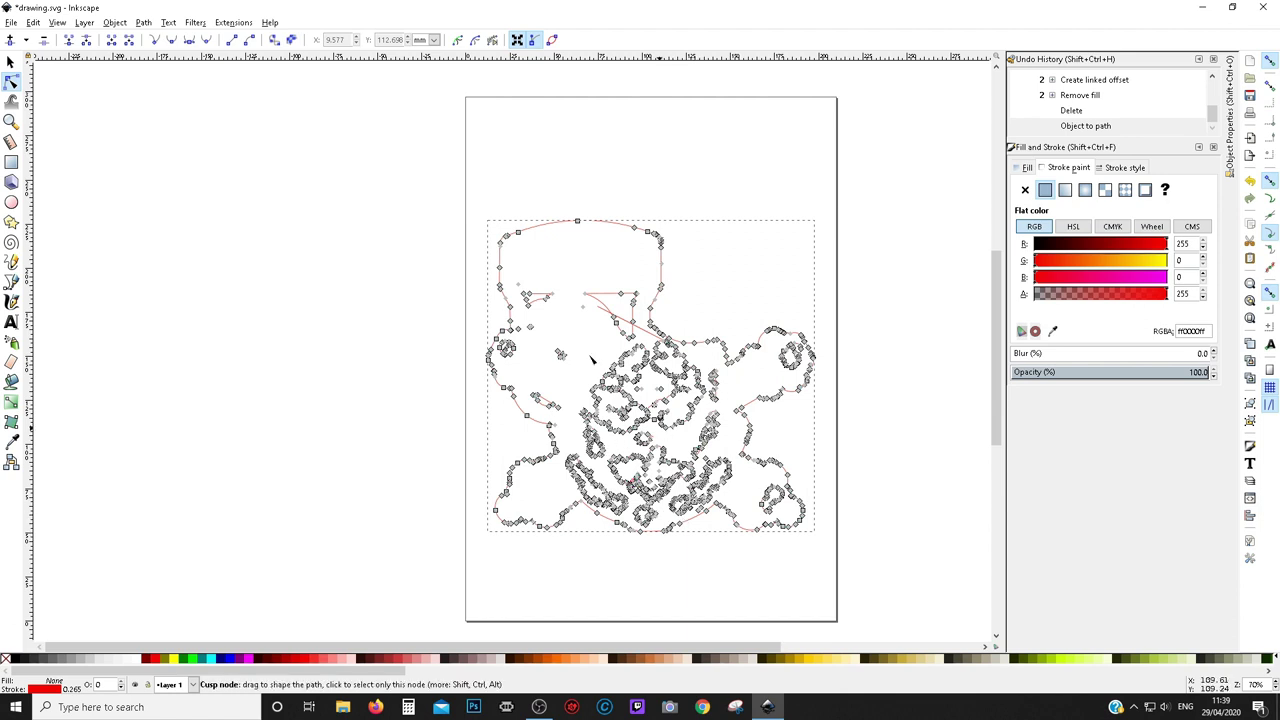
# - Select the red outline path and break it apart into separate subpaths
pyautogui.click(10, 61)
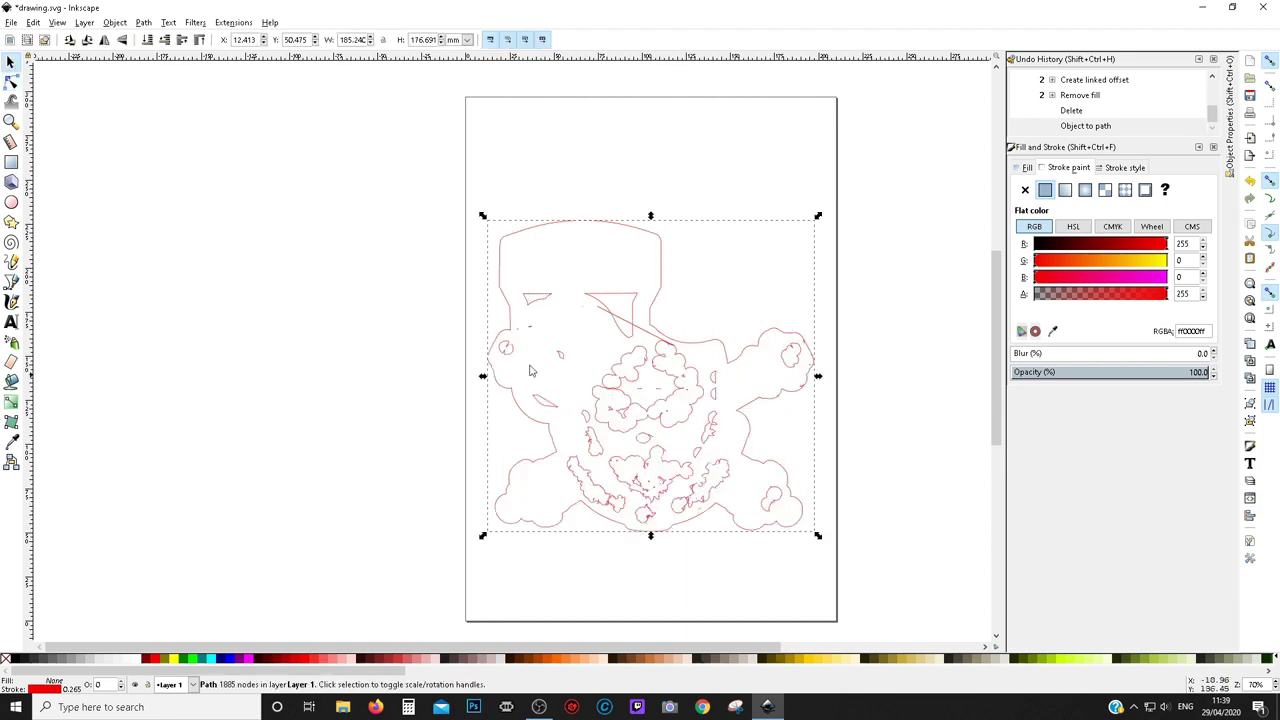
pyautogui.click(603, 224)
pyautogui.click(148, 23)
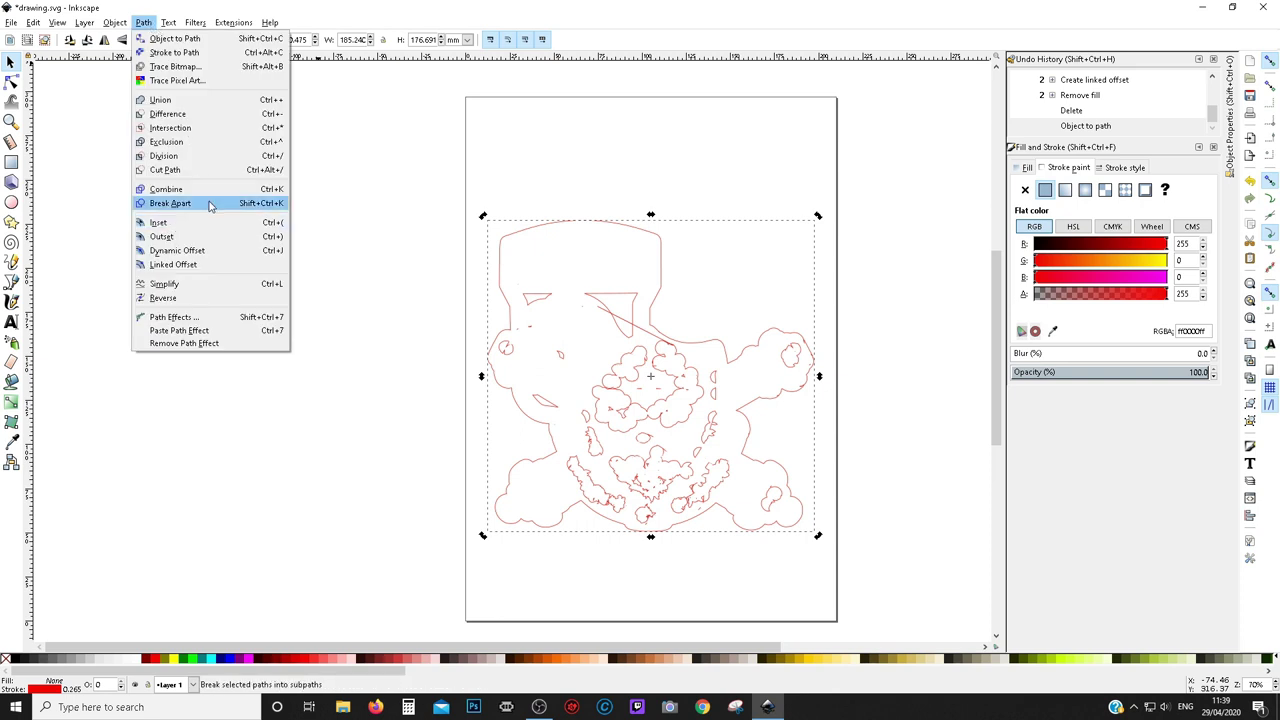
pyautogui.click(170, 203)
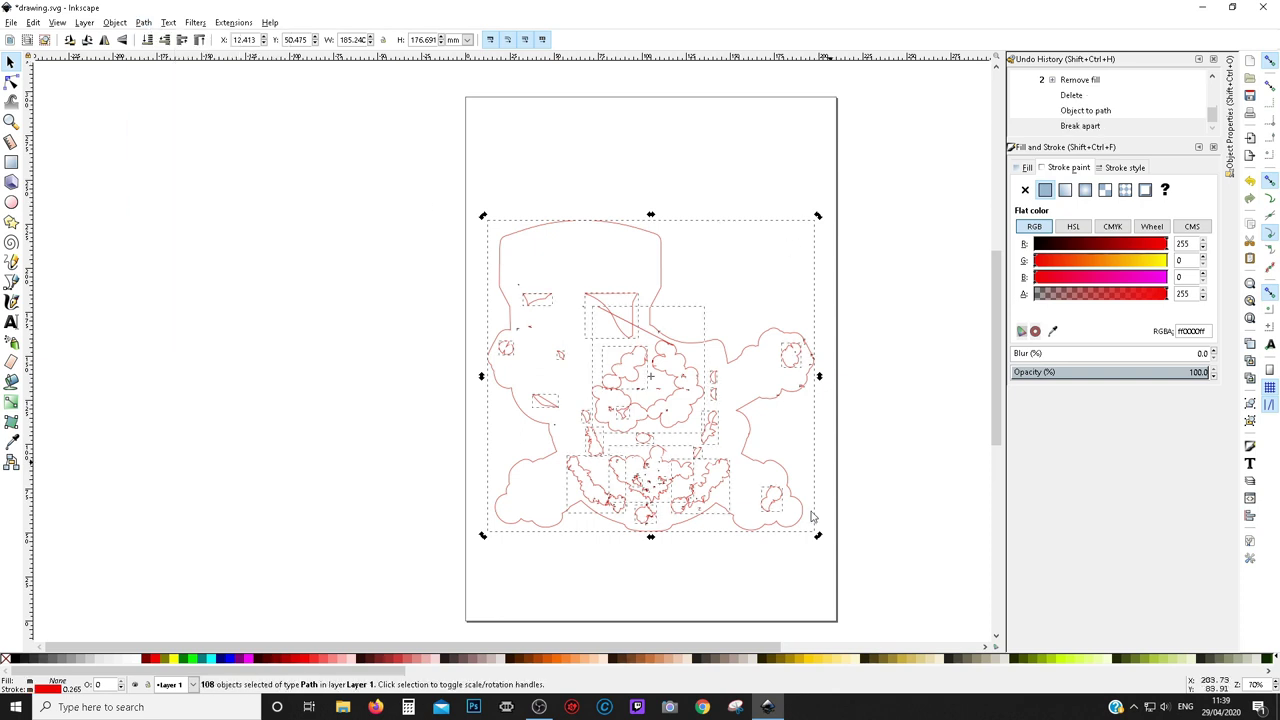
# - Move the outer outline off the page, delete all interior pieces, and bring the outline back
pyautogui.click(496, 516)
pyautogui.click(503, 529)
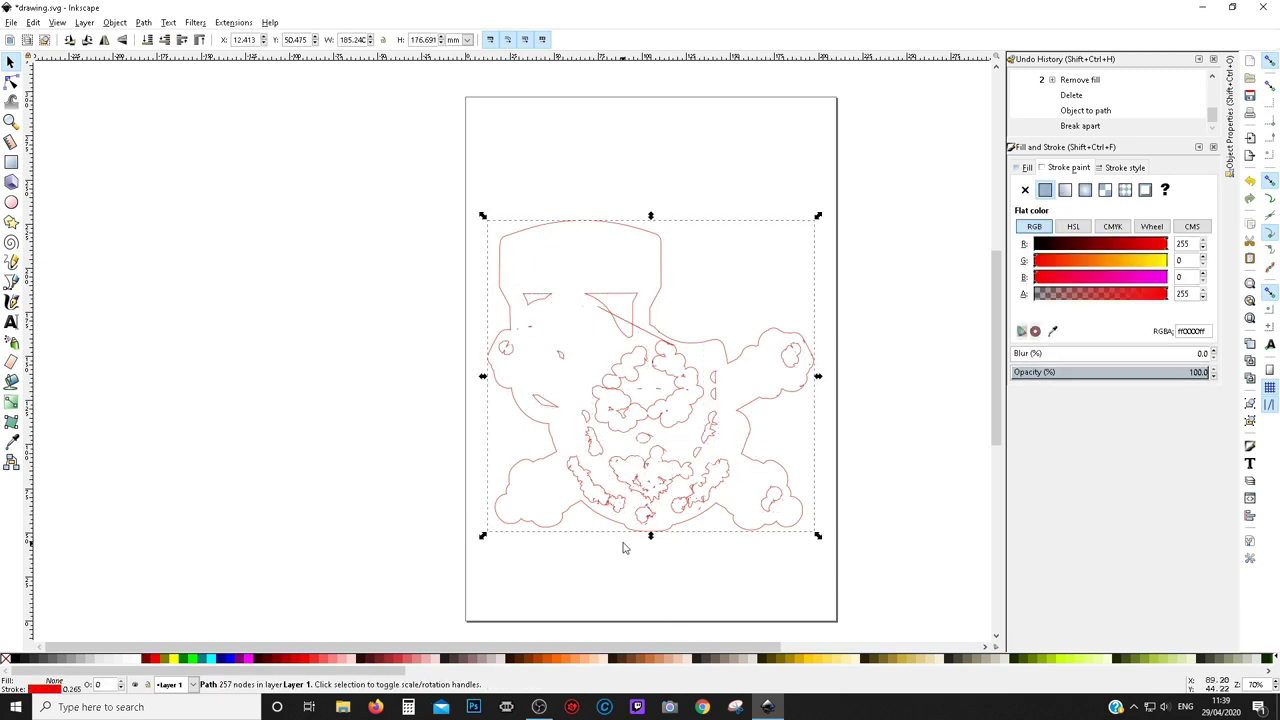
pyautogui.moveTo(617, 526); pyautogui.dragTo(267, 491)
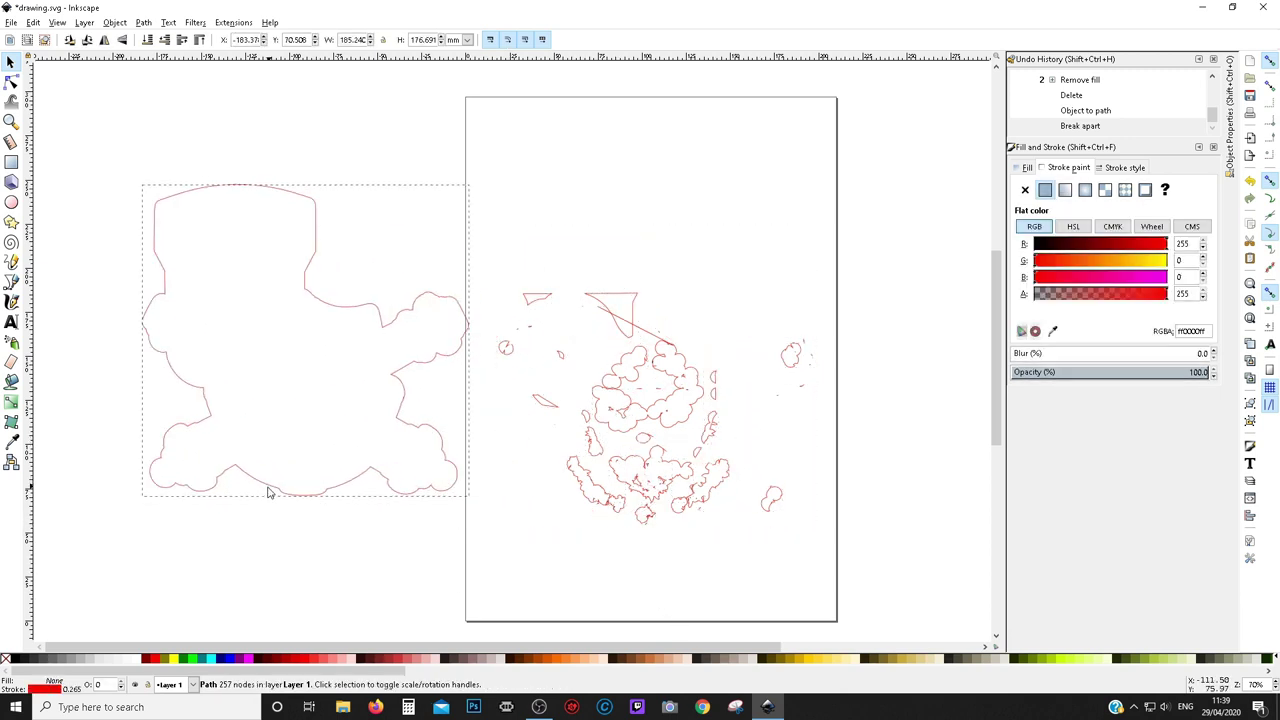
pyautogui.moveTo(918, 601); pyautogui.dragTo(488, 238)
pyautogui.press('Delete')
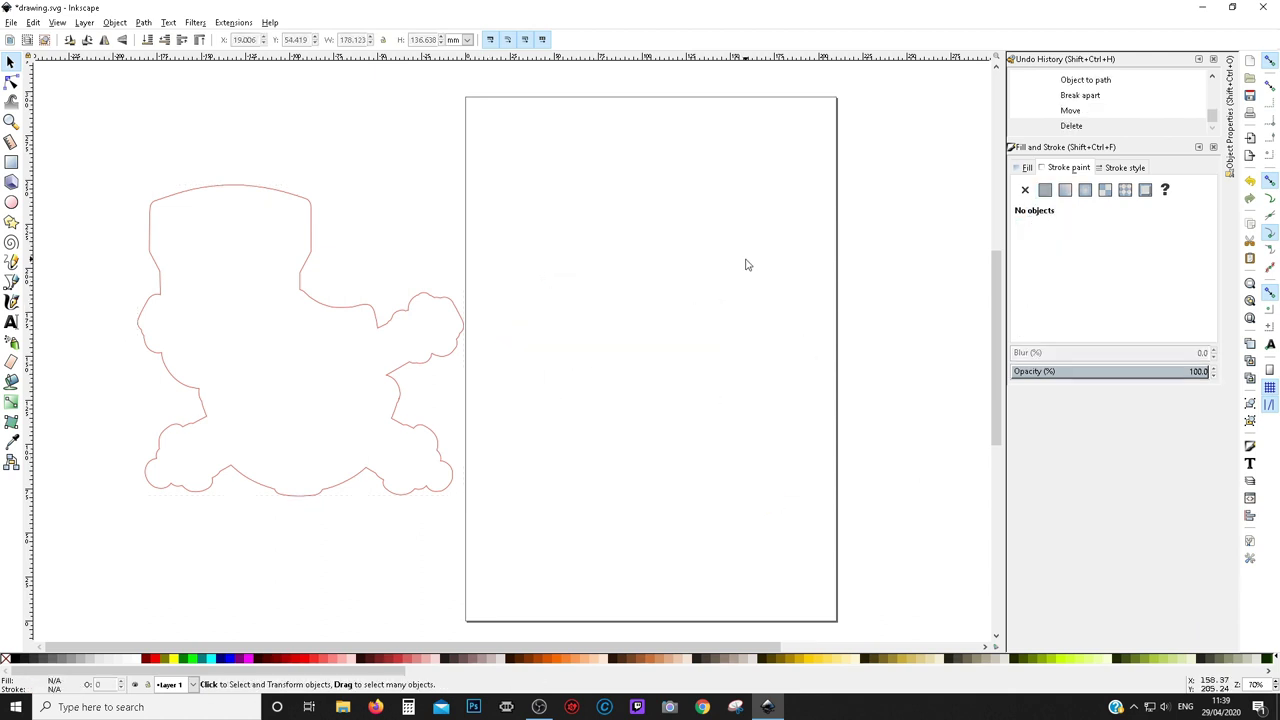
pyautogui.moveTo(320, 500); pyautogui.dragTo(670, 495)
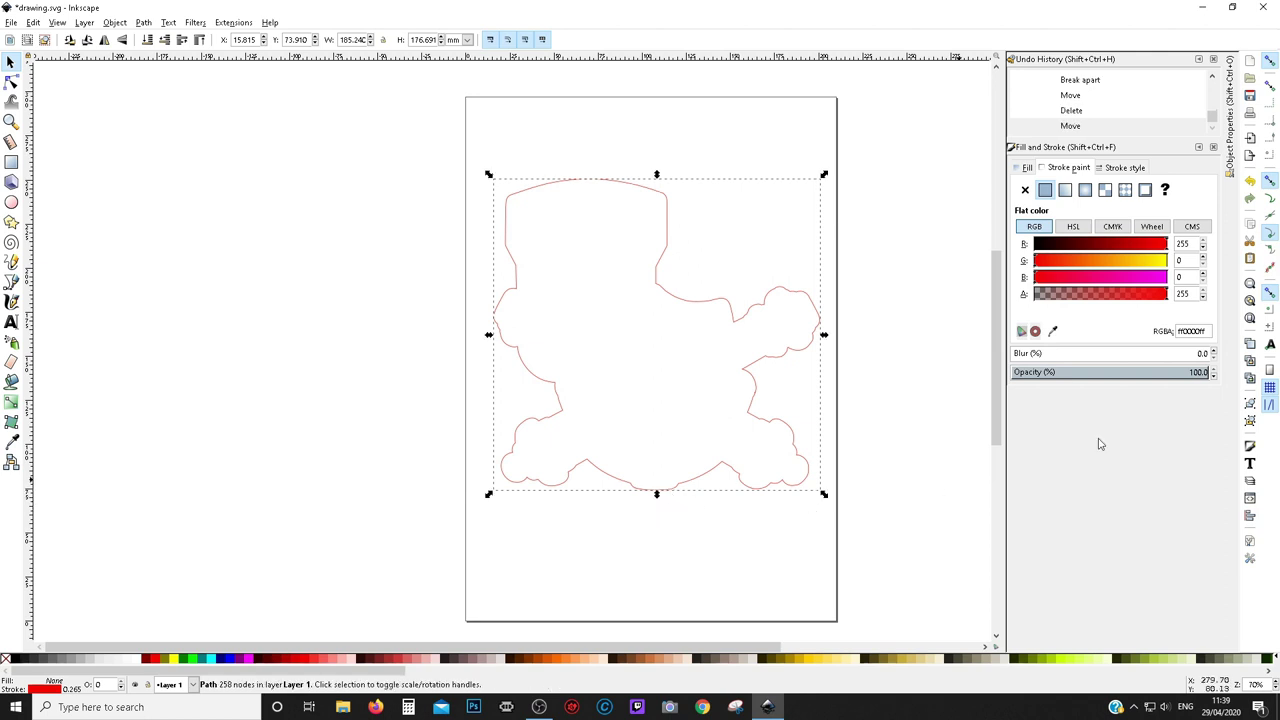
pyautogui.click(975, 378)
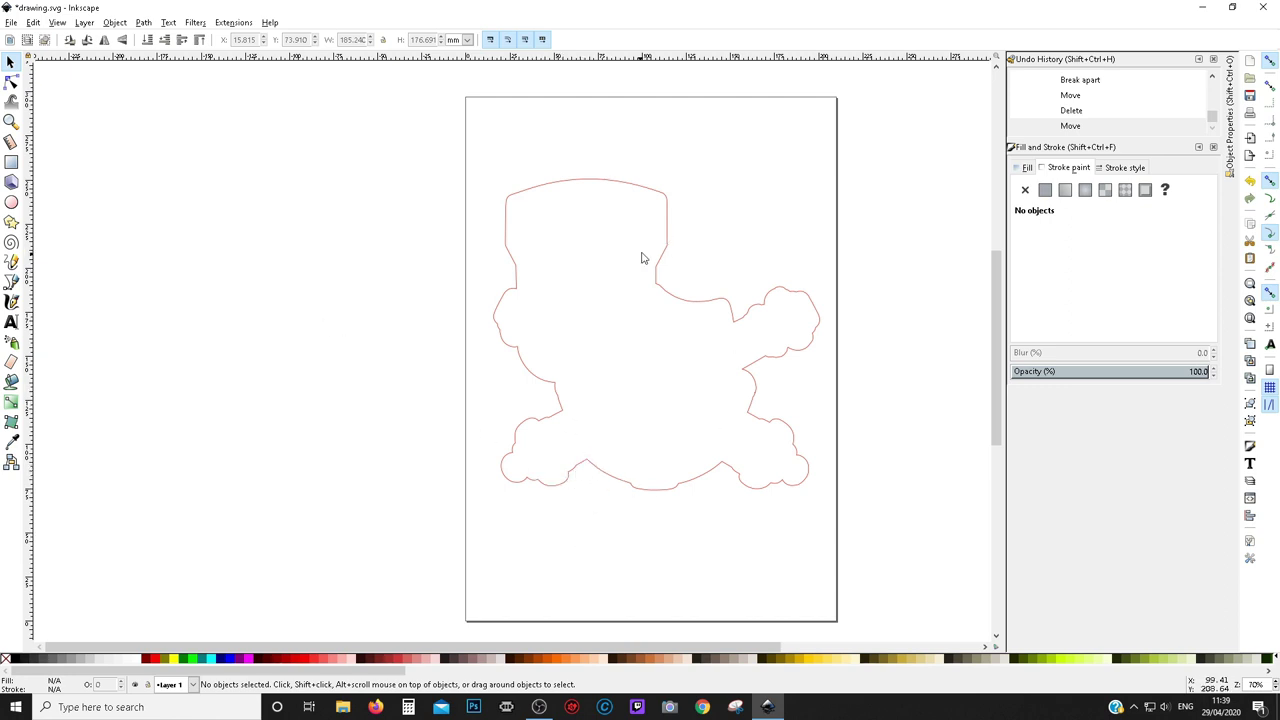
pyautogui.moveTo(667, 253); pyautogui.dragTo(663, 255)
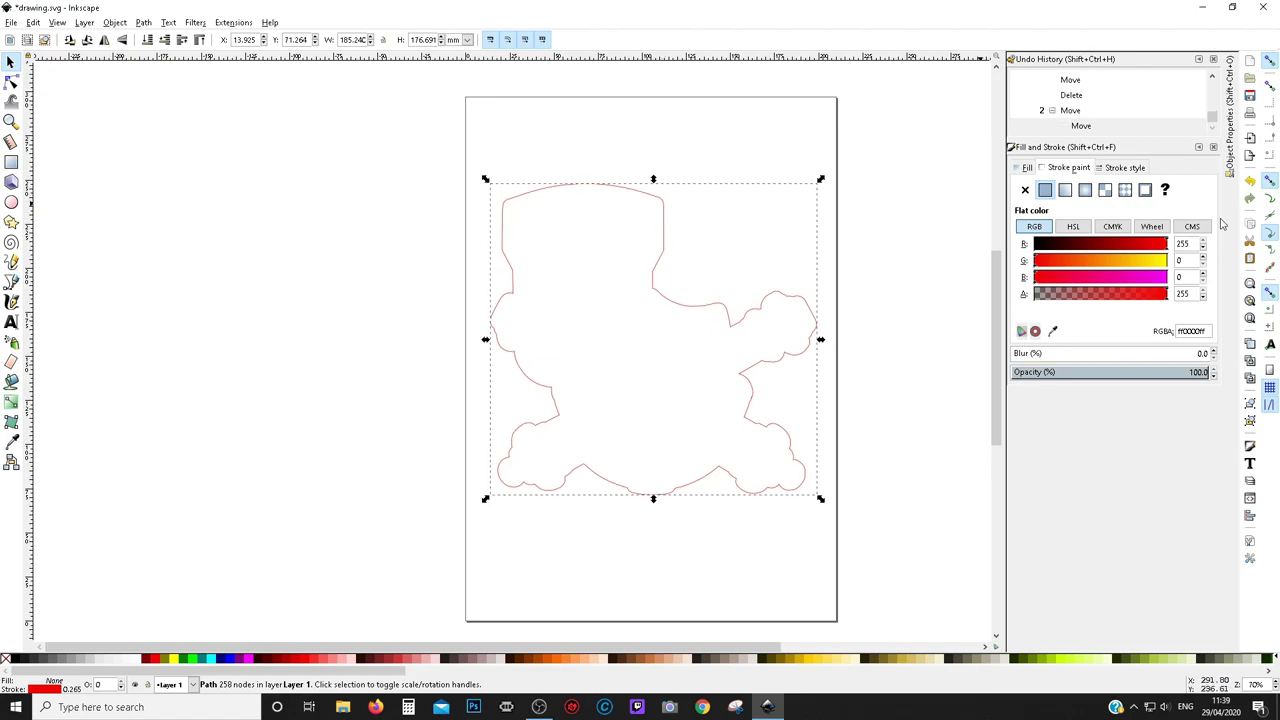
# - Import the Airborne crest JPEG by dropping it on the canvas and position it on the page
pyautogui.click(1202, 7)
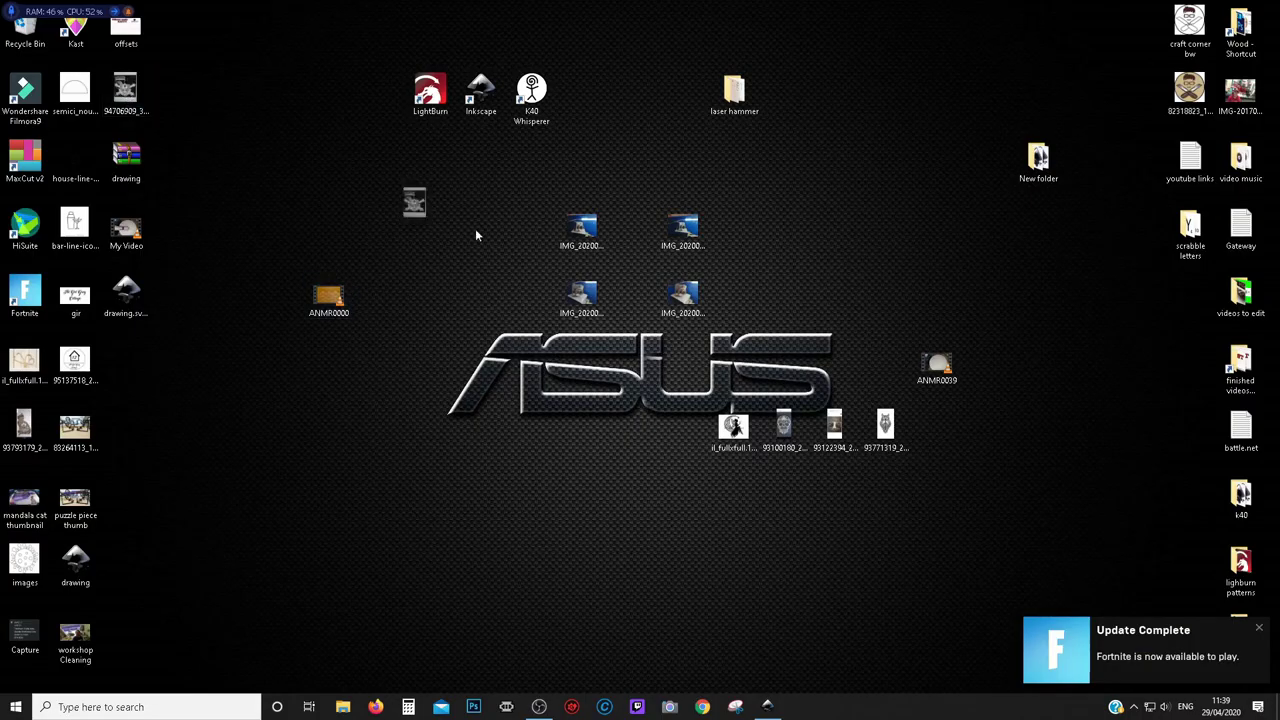
pyautogui.click(767, 707)
pyautogui.moveTo(767, 707); pyautogui.dragTo(617, 324)
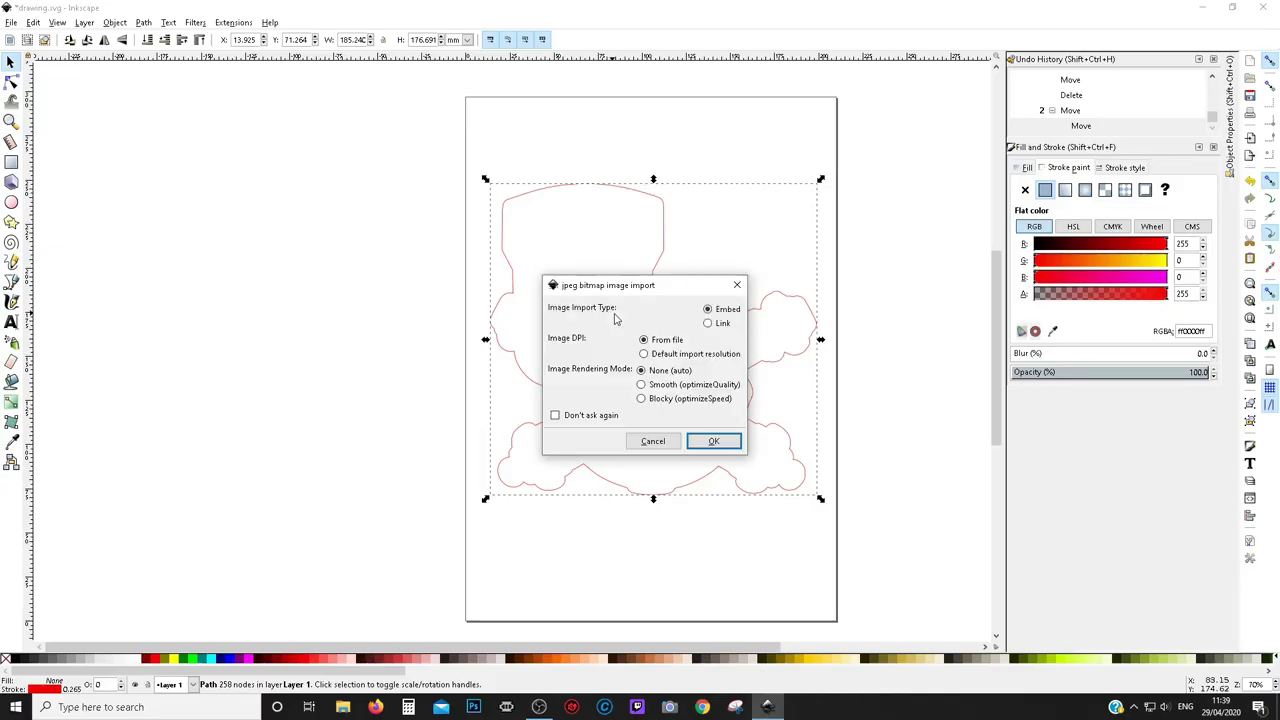
pyautogui.click(718, 442)
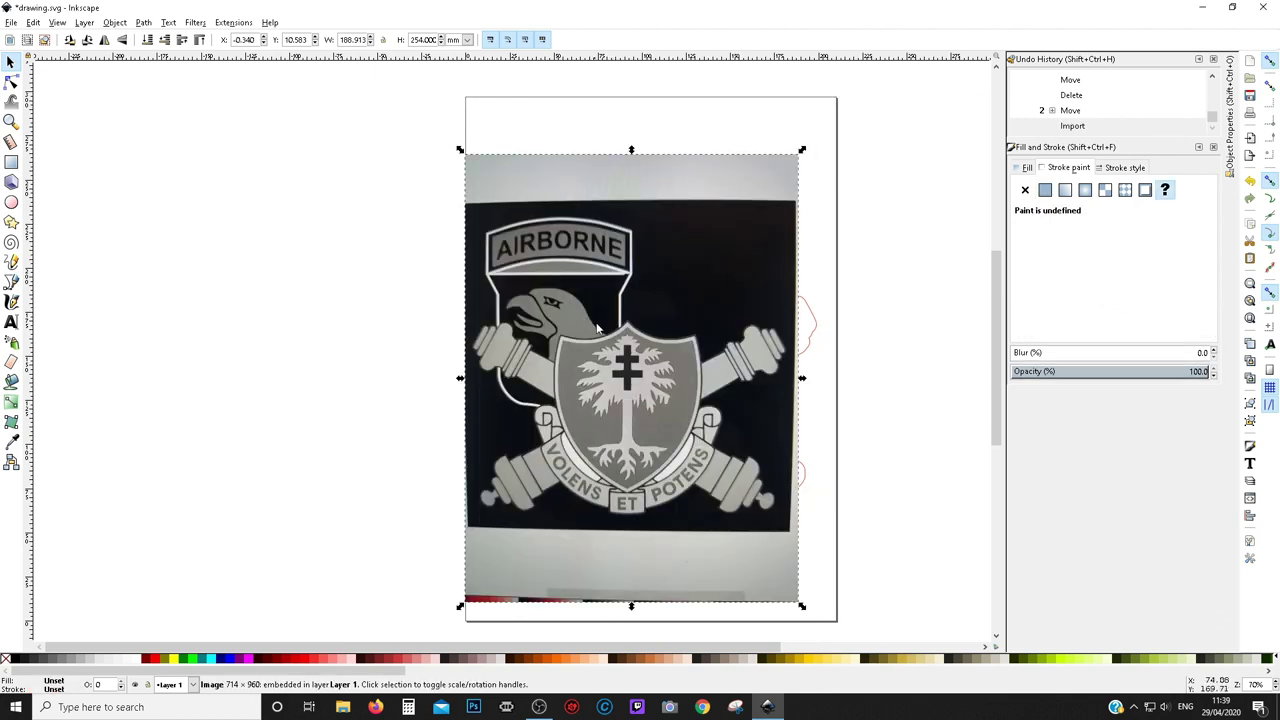
pyautogui.moveTo(647, 374)
pyautogui.mouseDown()
pyautogui.moveTo(677, 360)
pyautogui.moveTo(668, 366)
pyautogui.mouseUp()
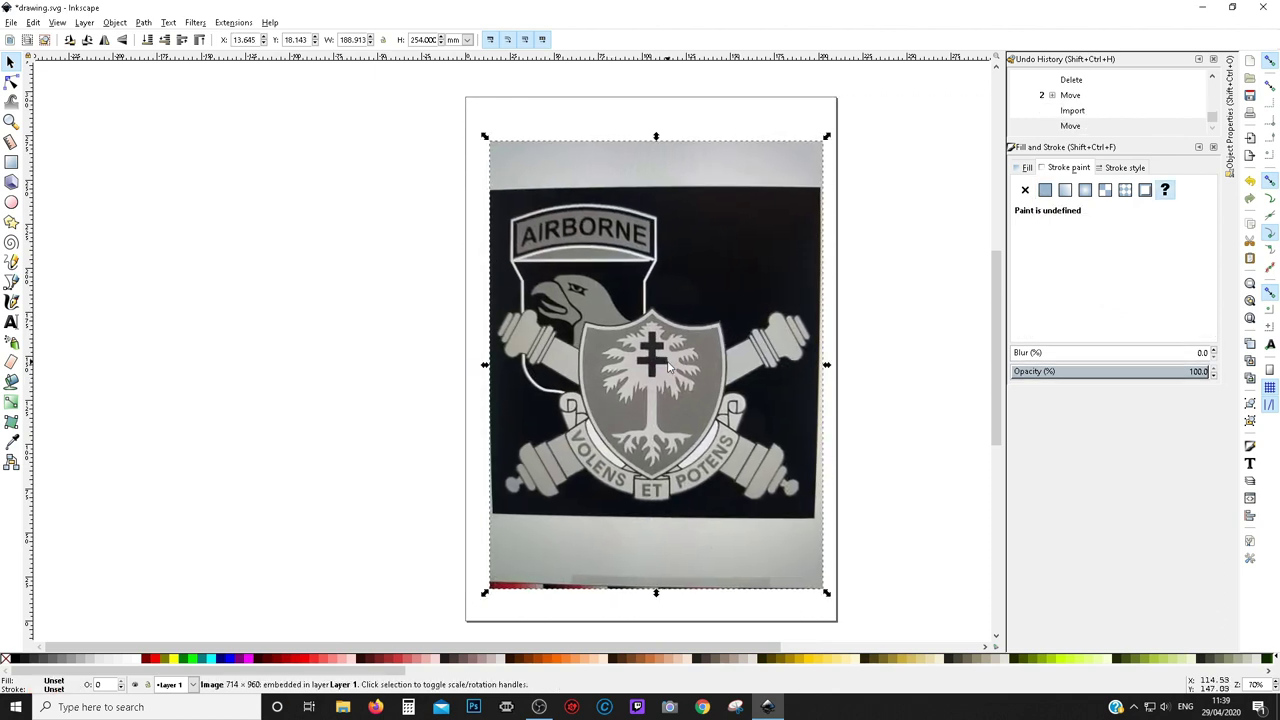
pyautogui.click(93, 24)
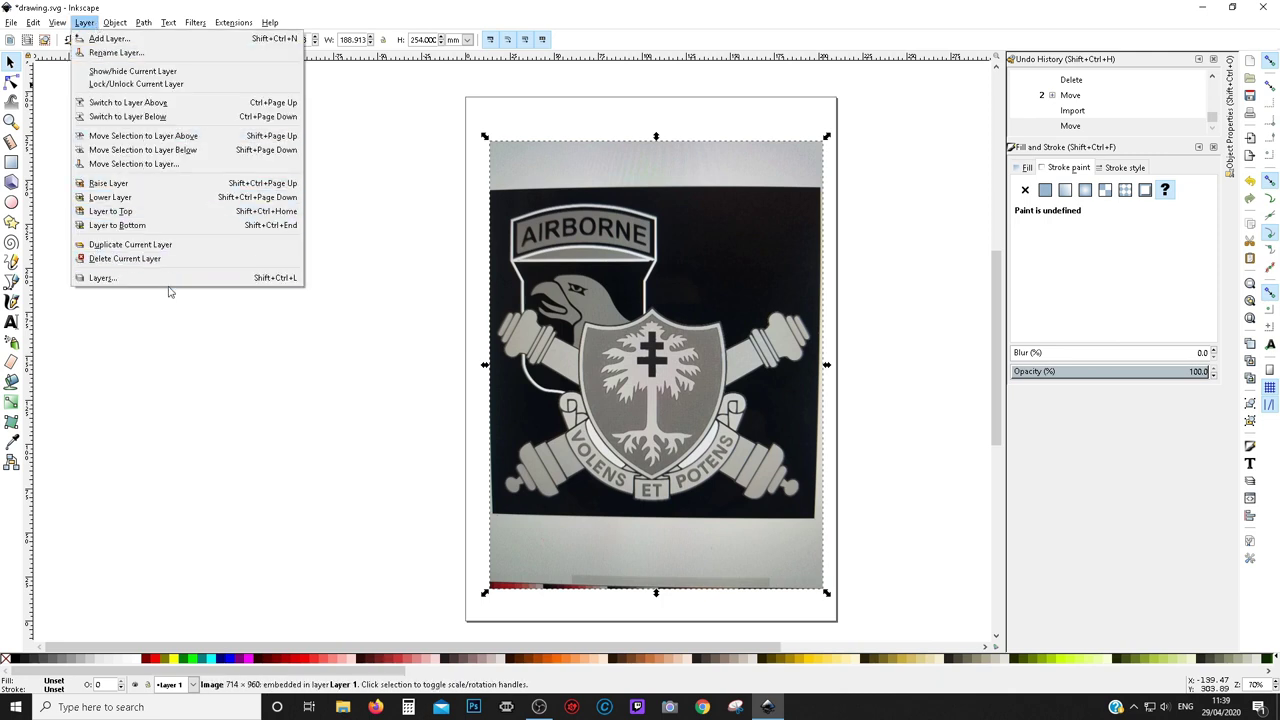
pyautogui.click(140, 226)
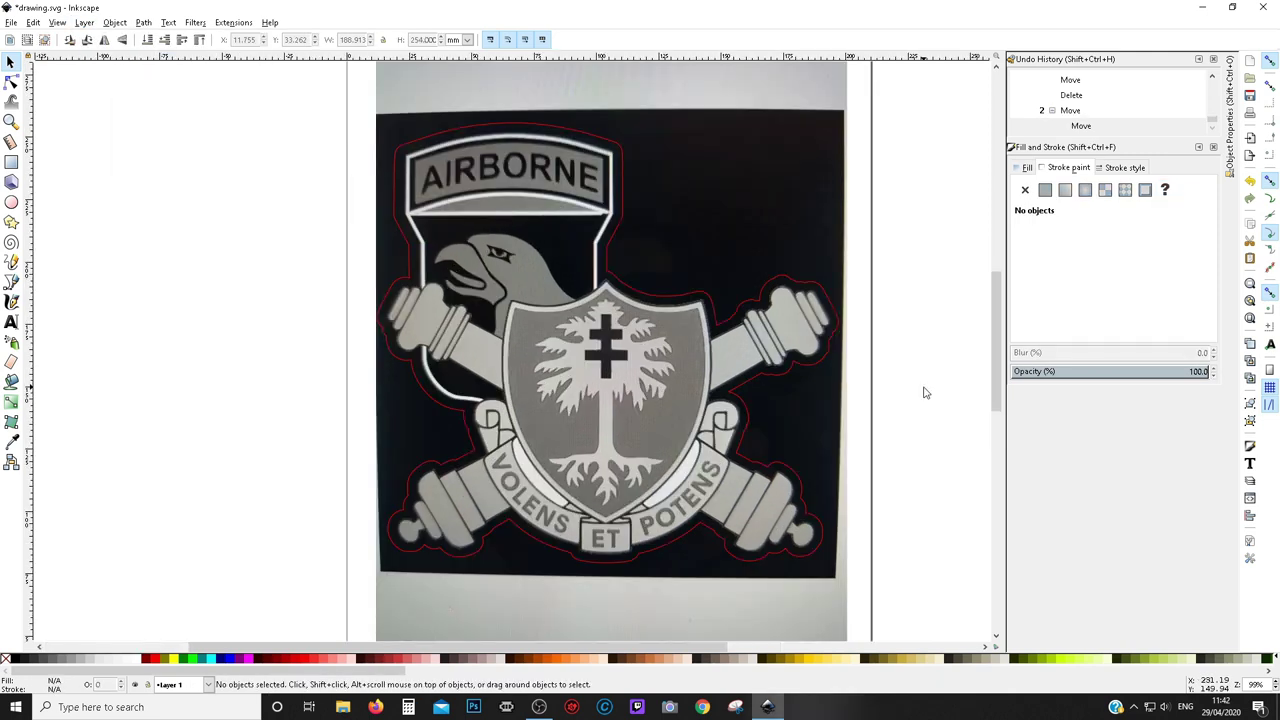